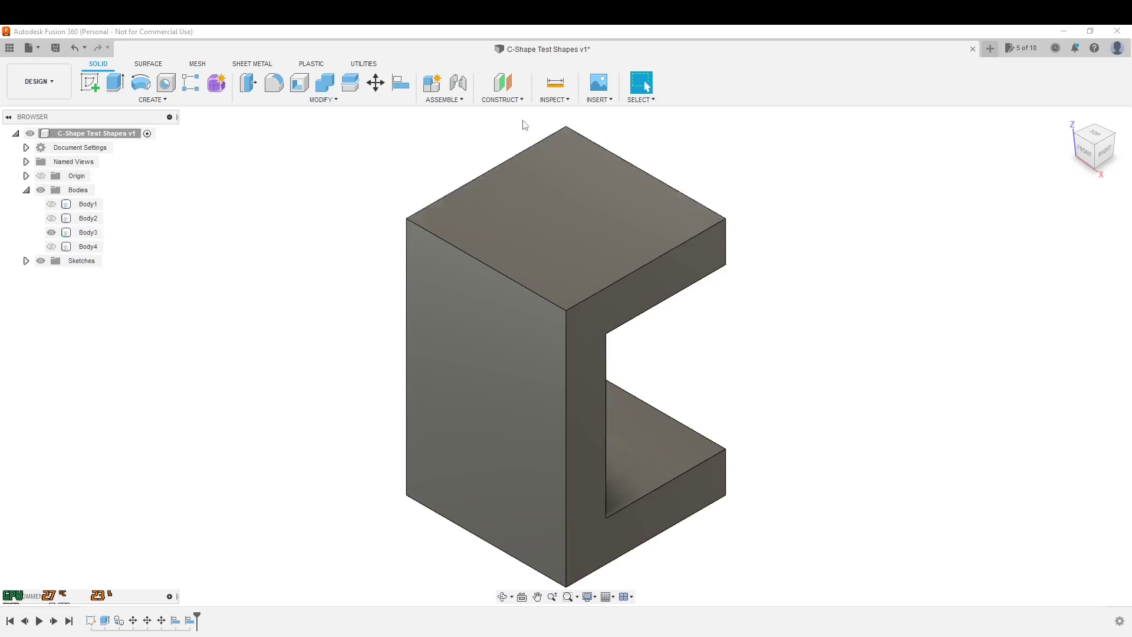
Step: Create an offset plane from the C-shaped side face, pushed out to 90 mm
left_click(503, 91)
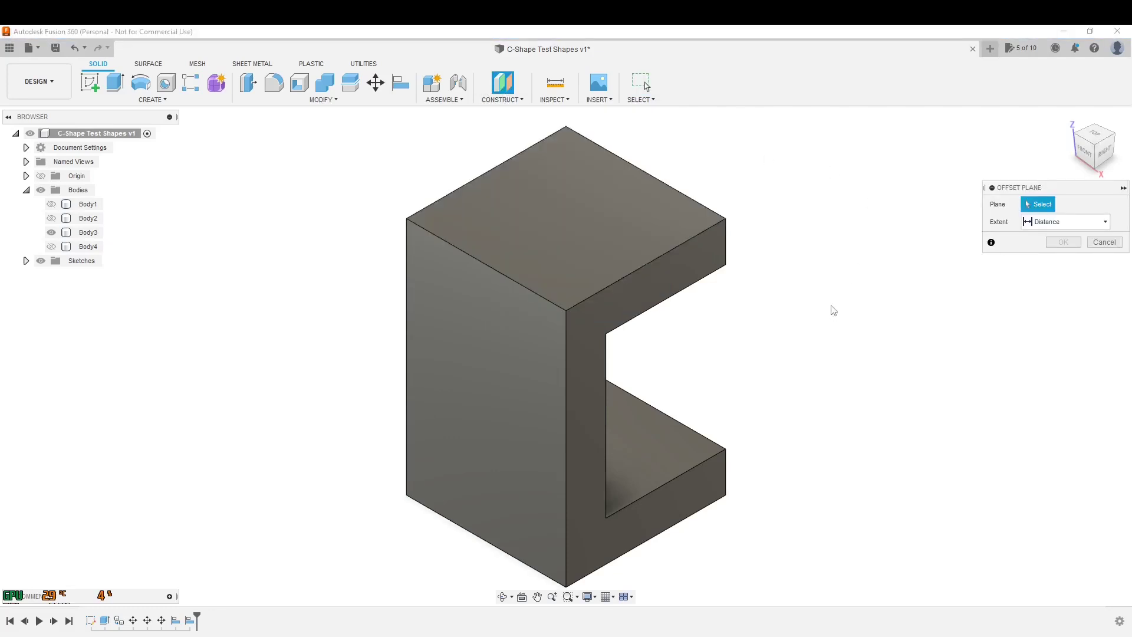
middle_click_drag(556, 235, 641, 359, "shift")
left_click(866, 358)
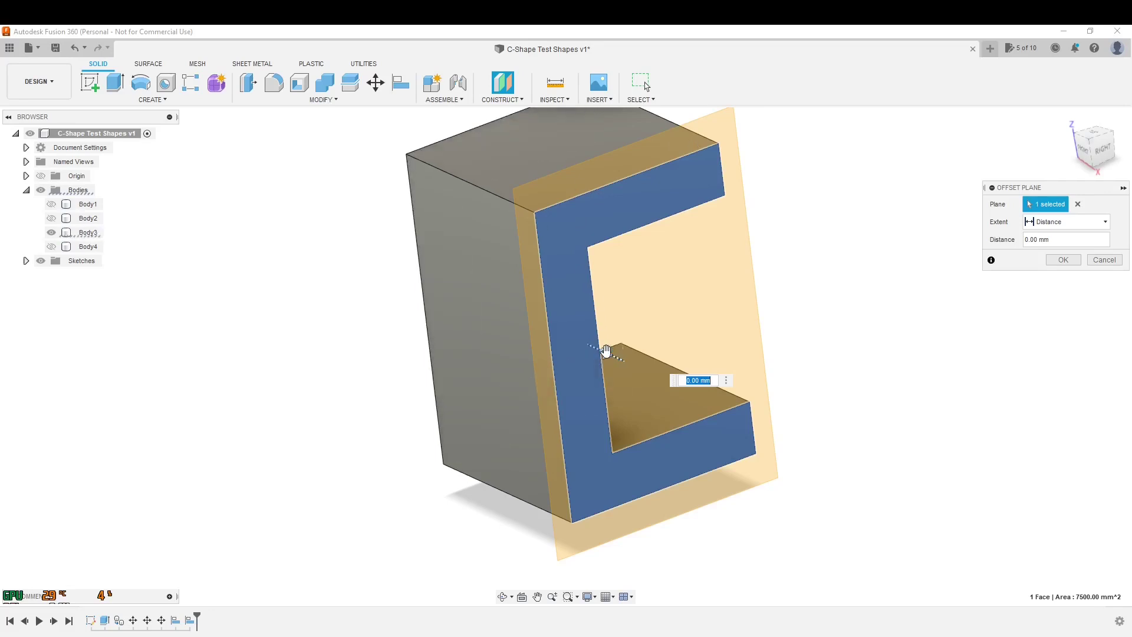
left_click_drag(606, 352, 702, 391)
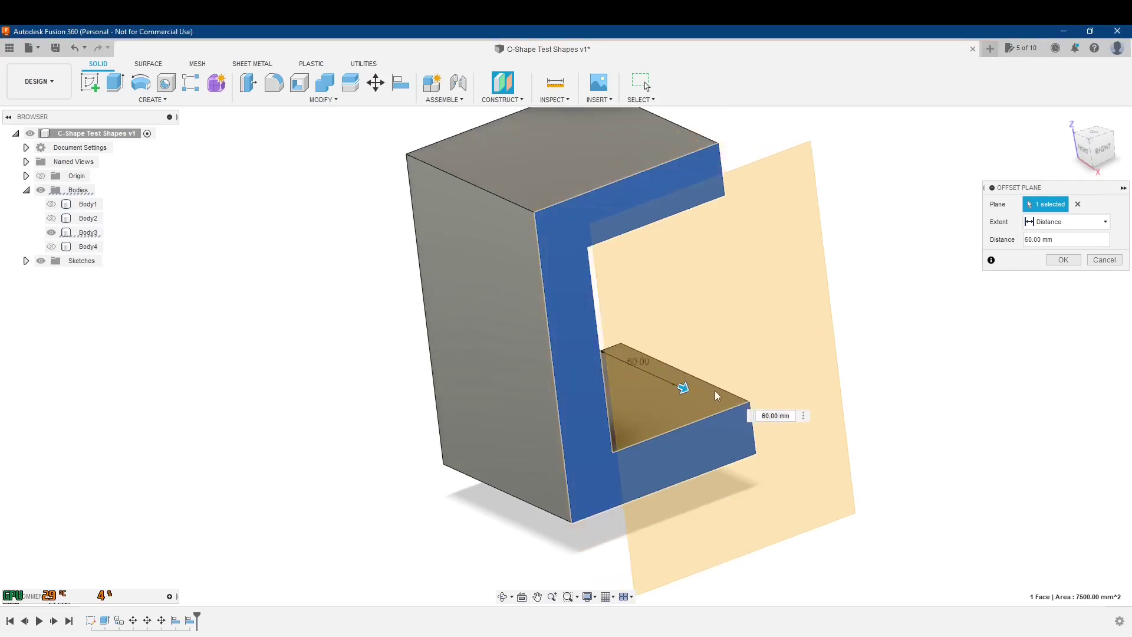
mouse_move(967, 338)
middle_mouse_down("shift")
mouse_move(993, 324)
mouse_move(971, 342)
middle_mouse_up("shift")
left_click_drag(697, 412, 747, 440)
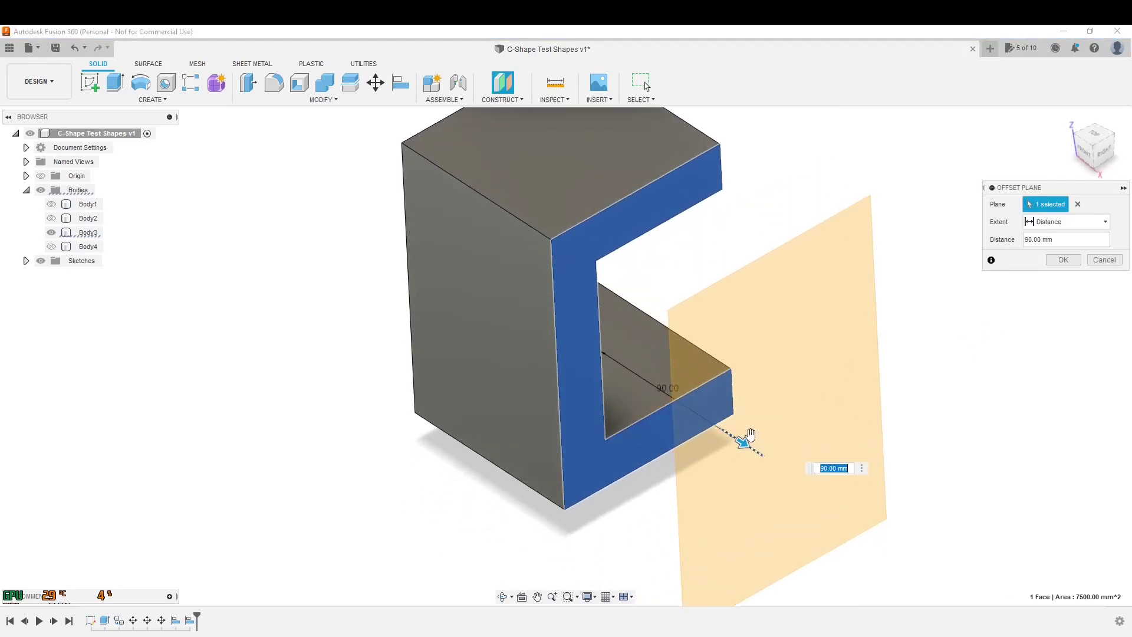
left_click(1063, 262)
middle_click_drag(993, 392, 996, 348, "shift")
middle_click_drag(970, 273, 847, 287)
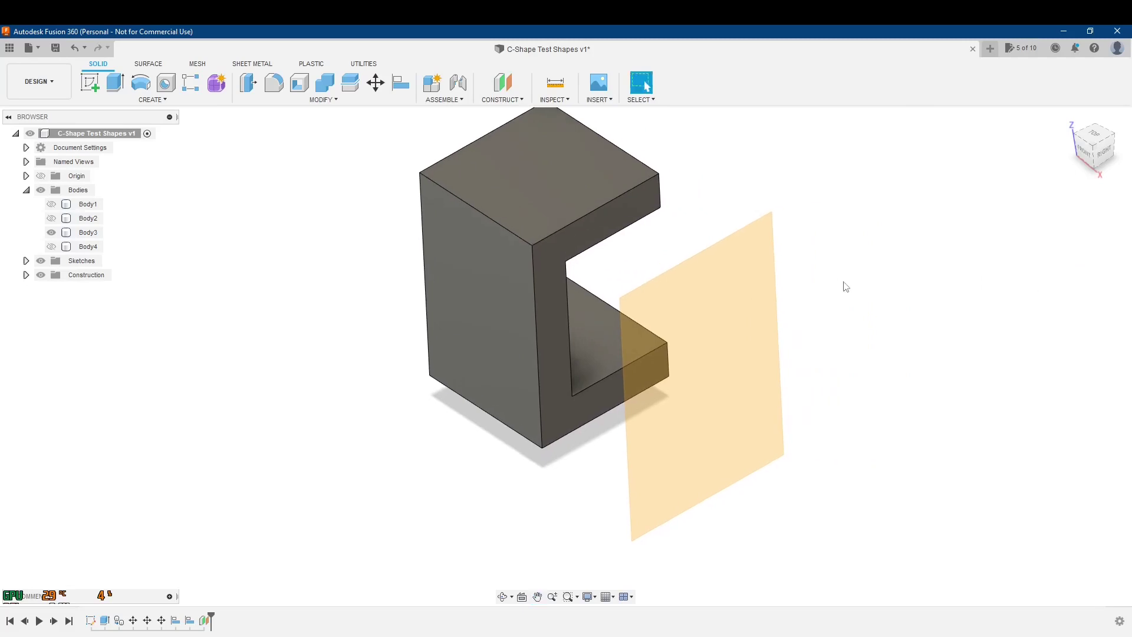
Step: Start a sketch on the 90 mm offset plane and view it square from the right
left_click(90, 84)
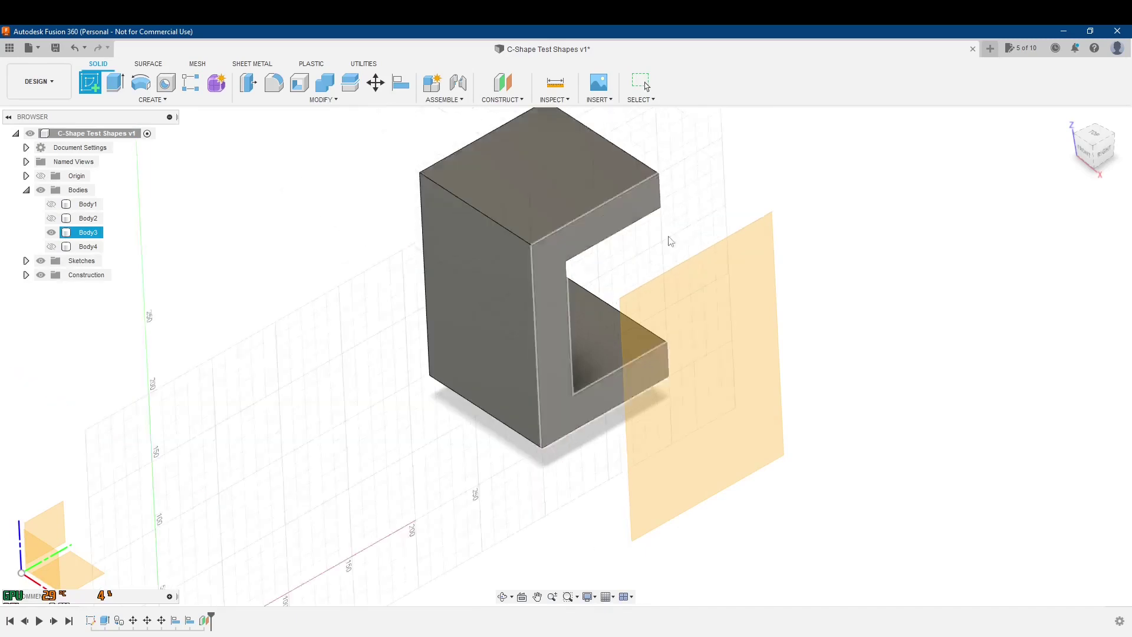
left_click(762, 300)
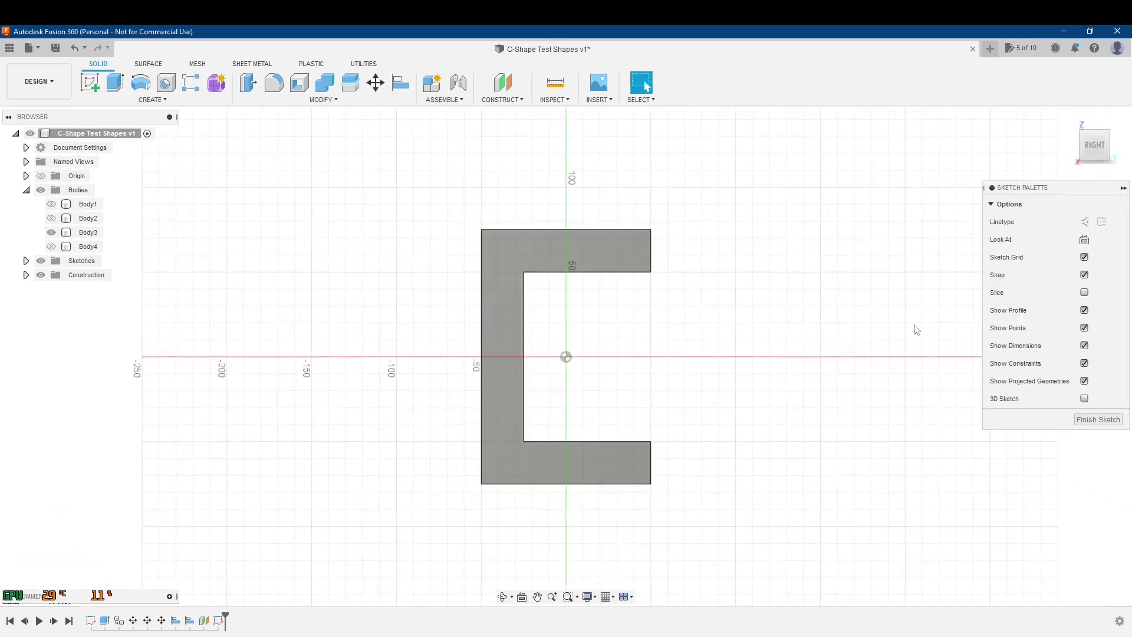
mouse_move(266, 180)
middle_mouse_down("shift")
mouse_move(349, 217)
mouse_move(301, 210)
mouse_move(761, 310)
mouse_move(651, 293)
middle_mouse_up("shift")
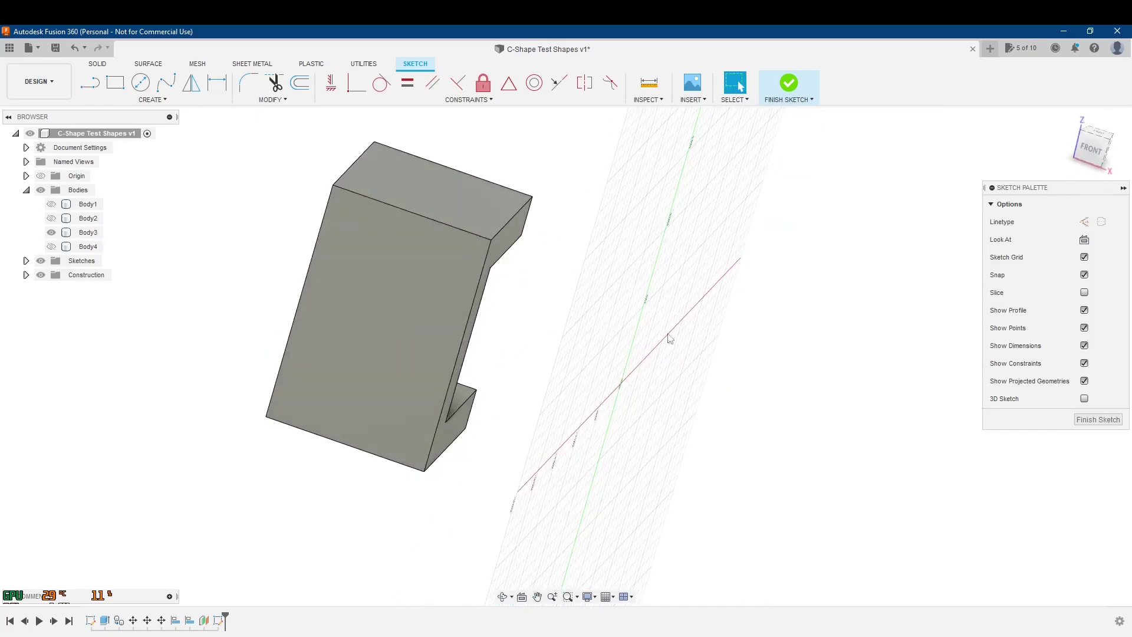
left_click(505, 242)
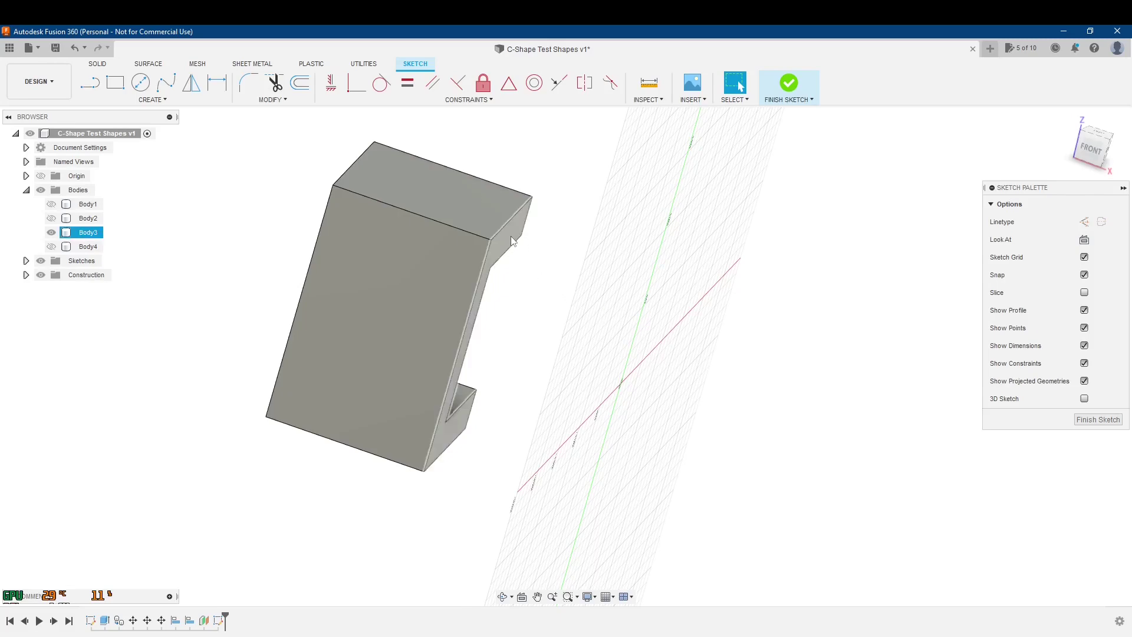
key("Escape")
mouse_move(652, 283)
middle_mouse_down("shift")
mouse_move(647, 334)
mouse_move(566, 308)
middle_mouse_up("shift")
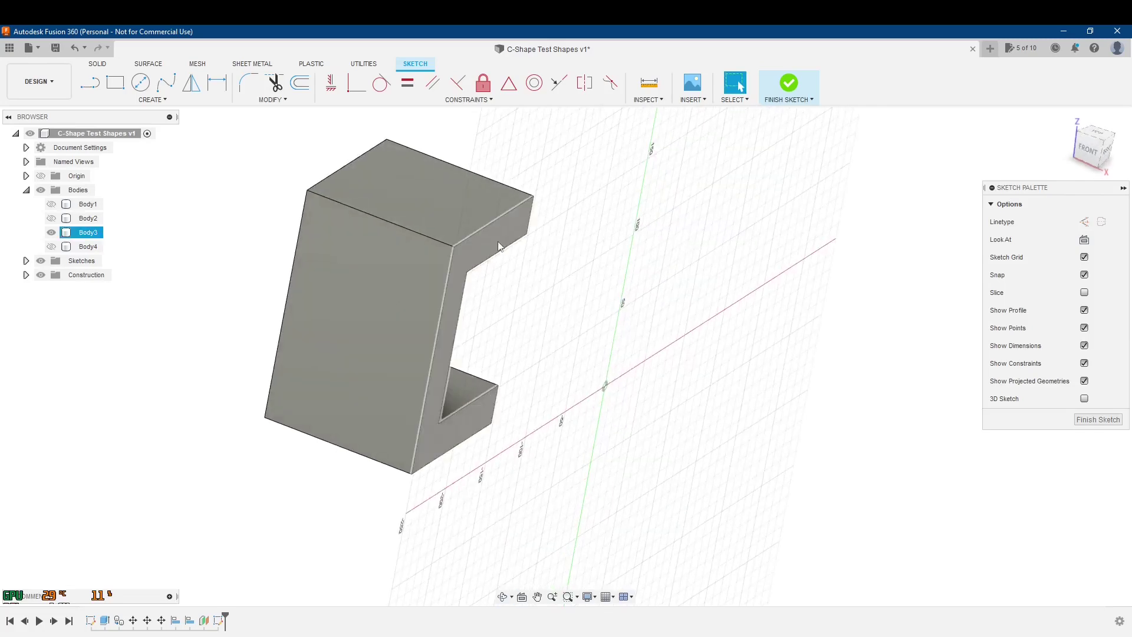
middle_click_drag(1040, 183, 832, 239, "shift")
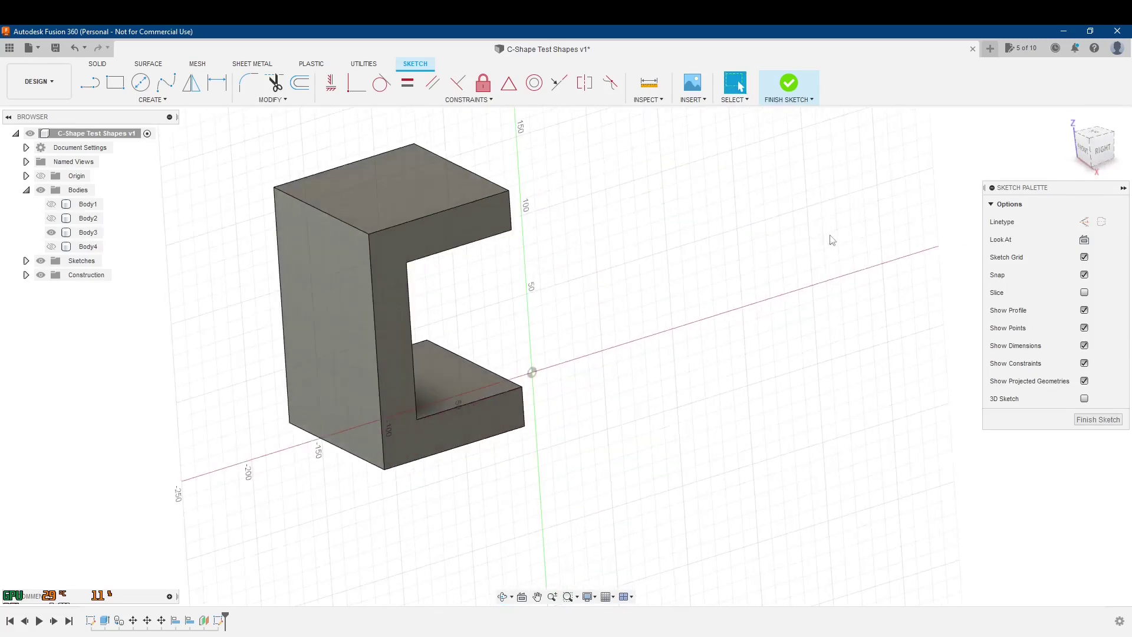
left_click(1106, 152)
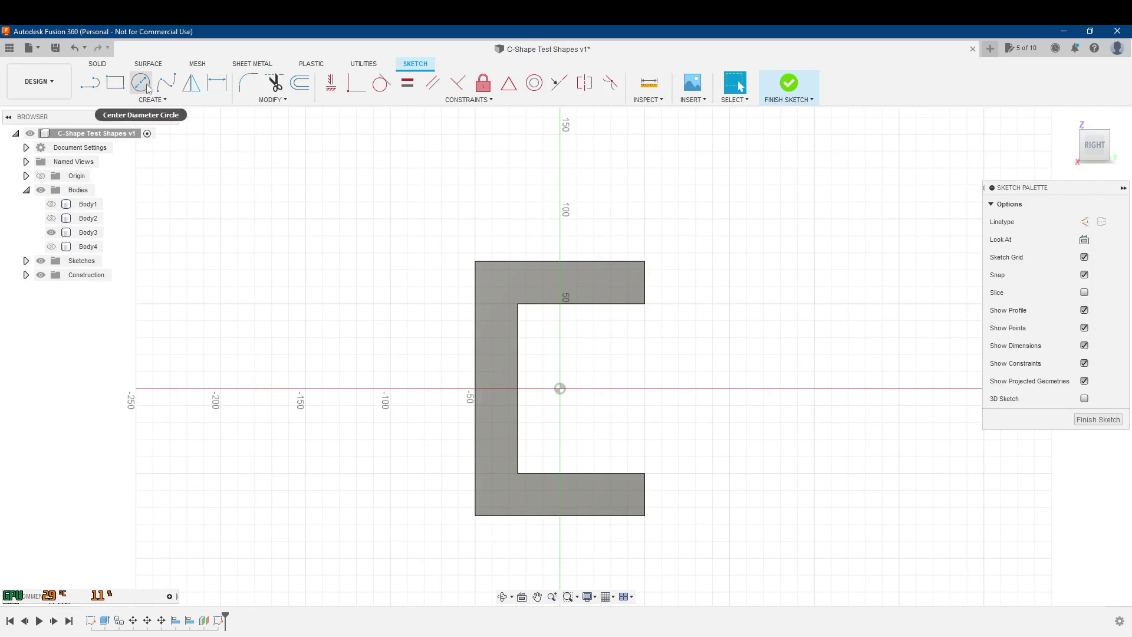
Step: Draw a centre-diameter circle at the sketch origin and finish the sketch
left_click(140, 82)
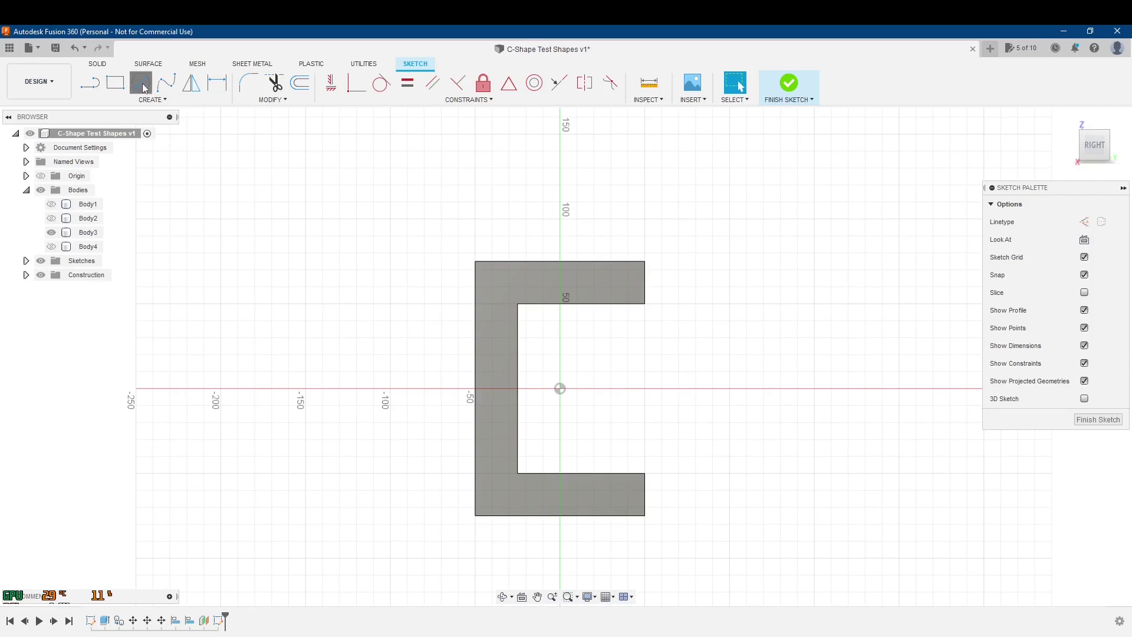
left_click(560, 388)
left_click(597, 374)
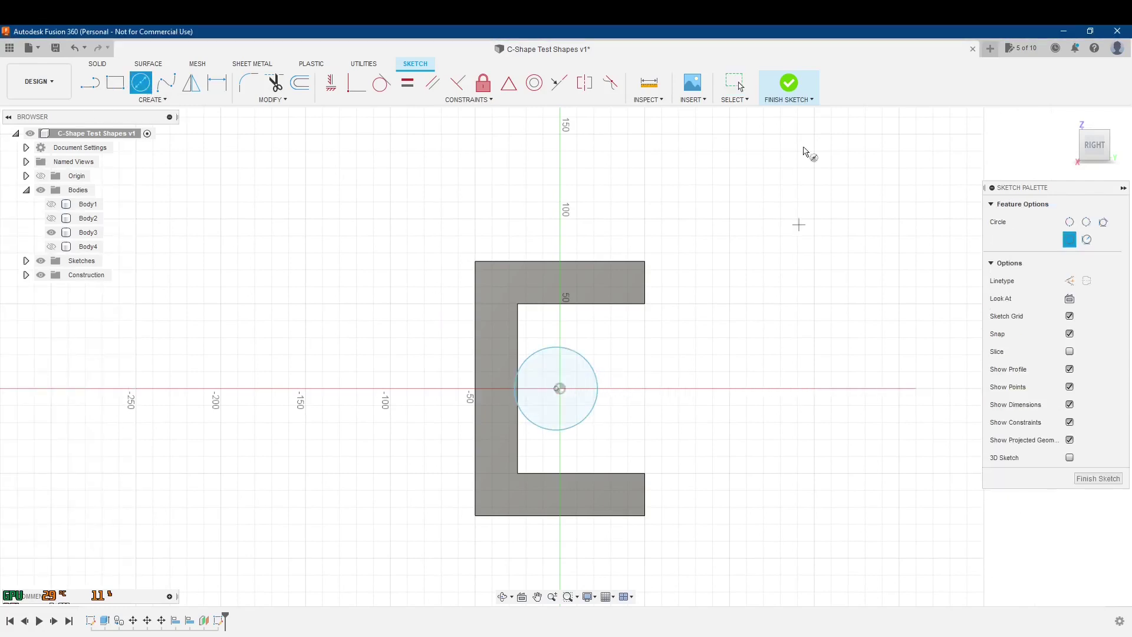
left_click(789, 82)
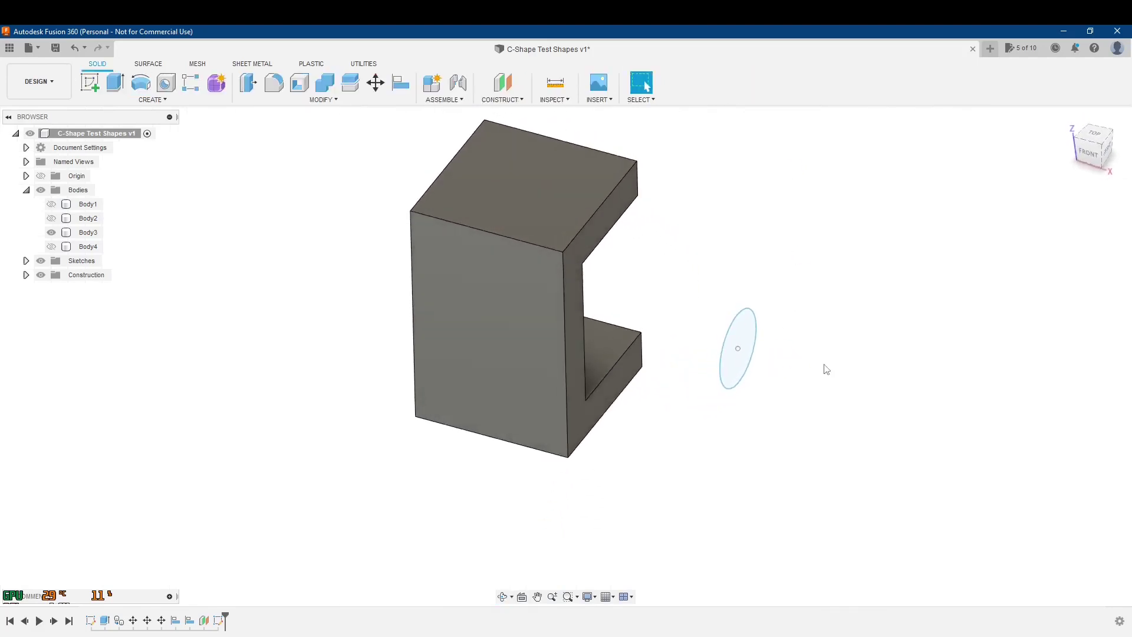
Step: Extrude the circle profile 25 mm into a new cylinder, Body5
left_click(748, 337)
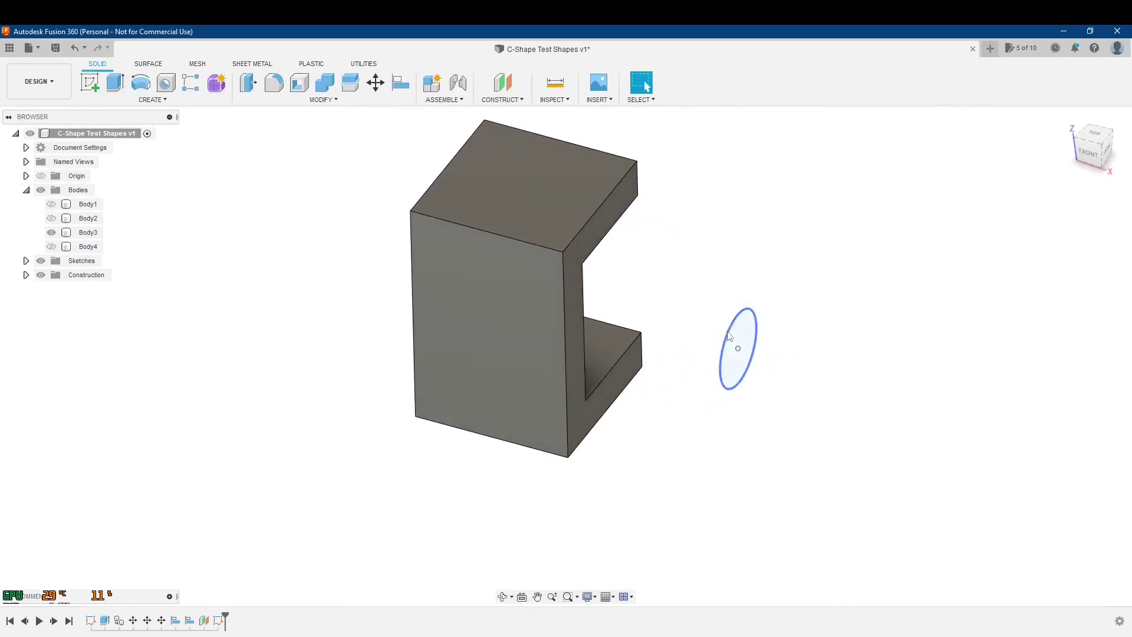
left_click(125, 88)
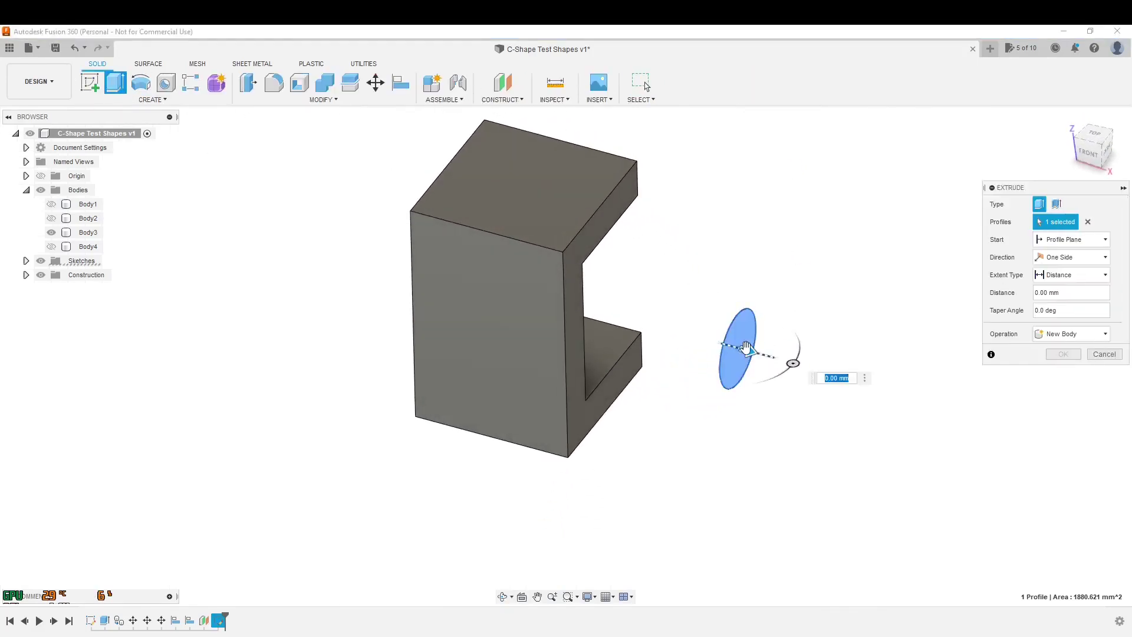
type("25")
key("Return")
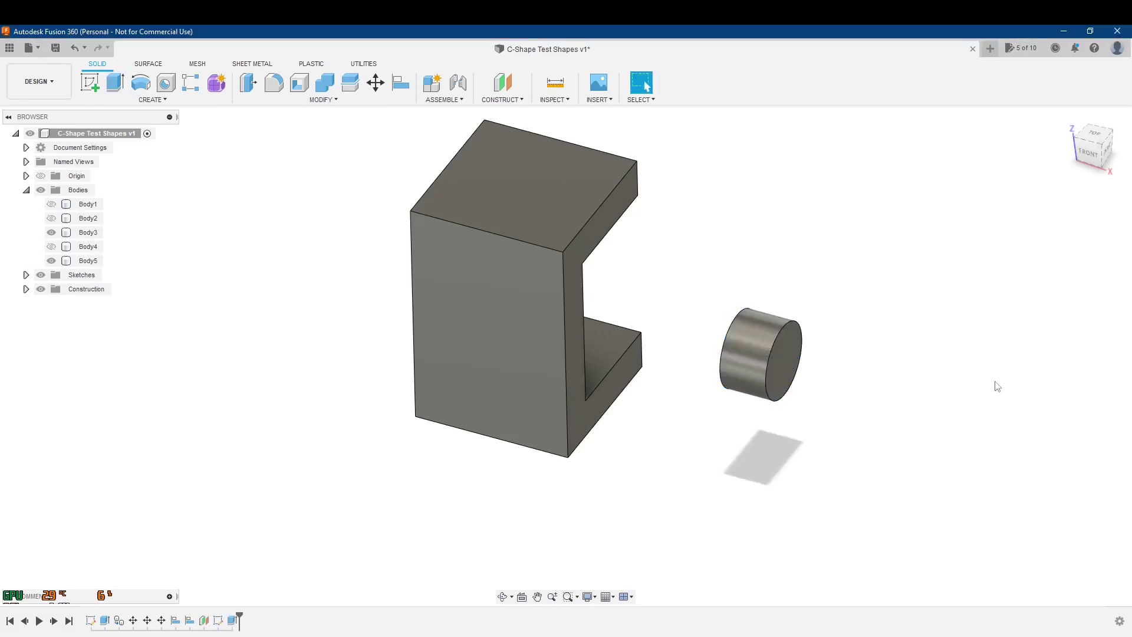
mouse_move(915, 382)
middle_mouse_down("shift")
mouse_move(913, 369)
mouse_move(905, 398)
middle_mouse_up("shift")
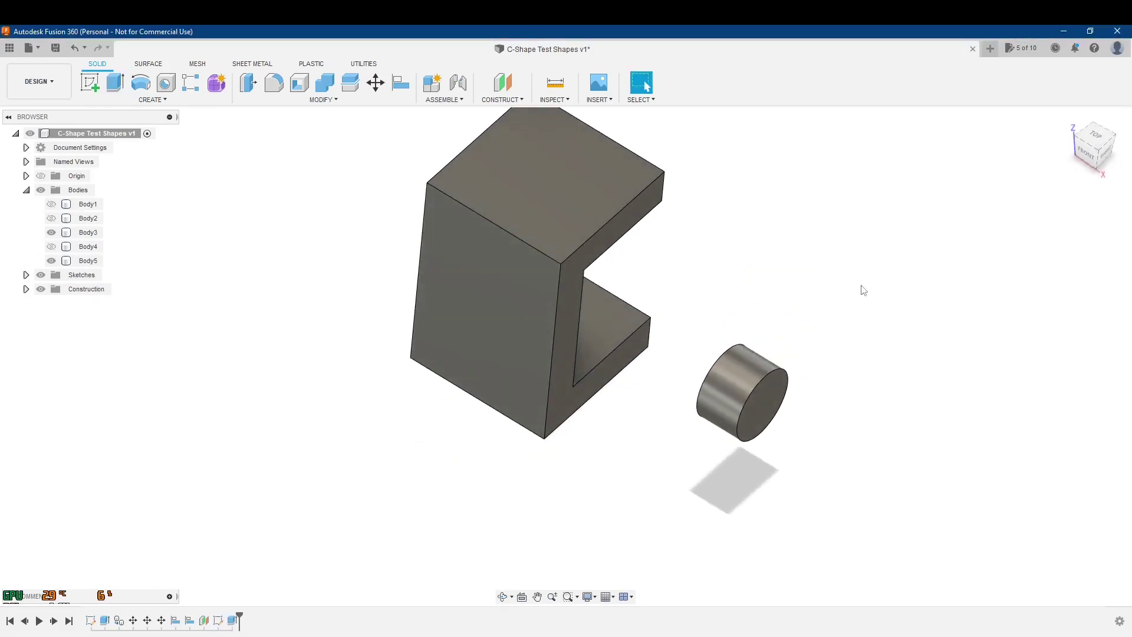
middle_click_drag(855, 281, 852, 361, "shift")
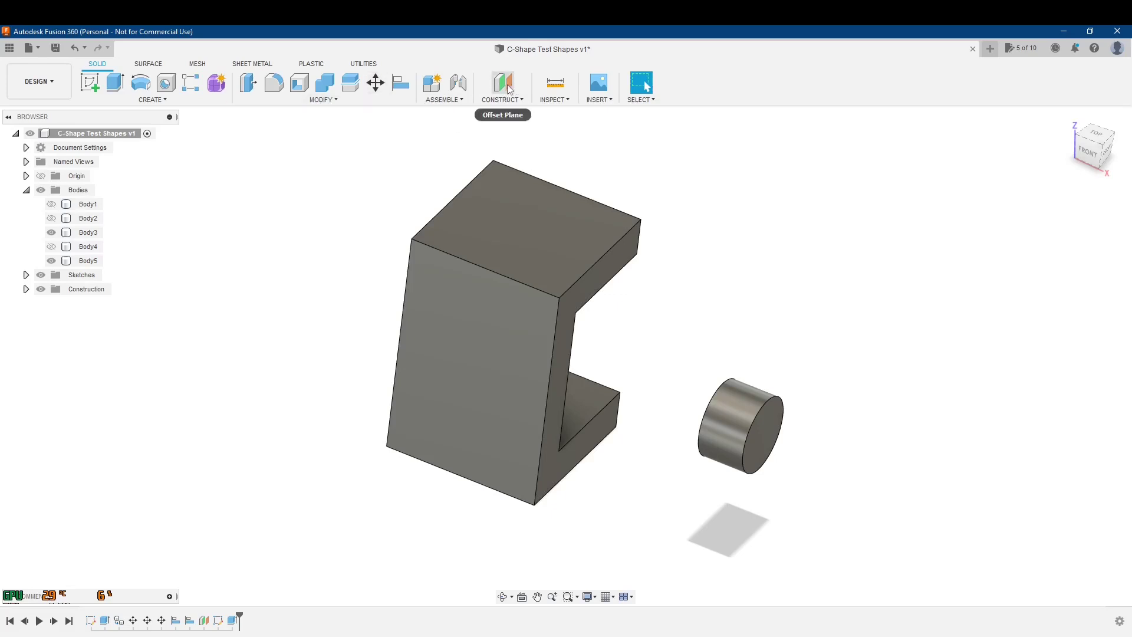
middle_click_drag(833, 208, 902, 126, "shift")
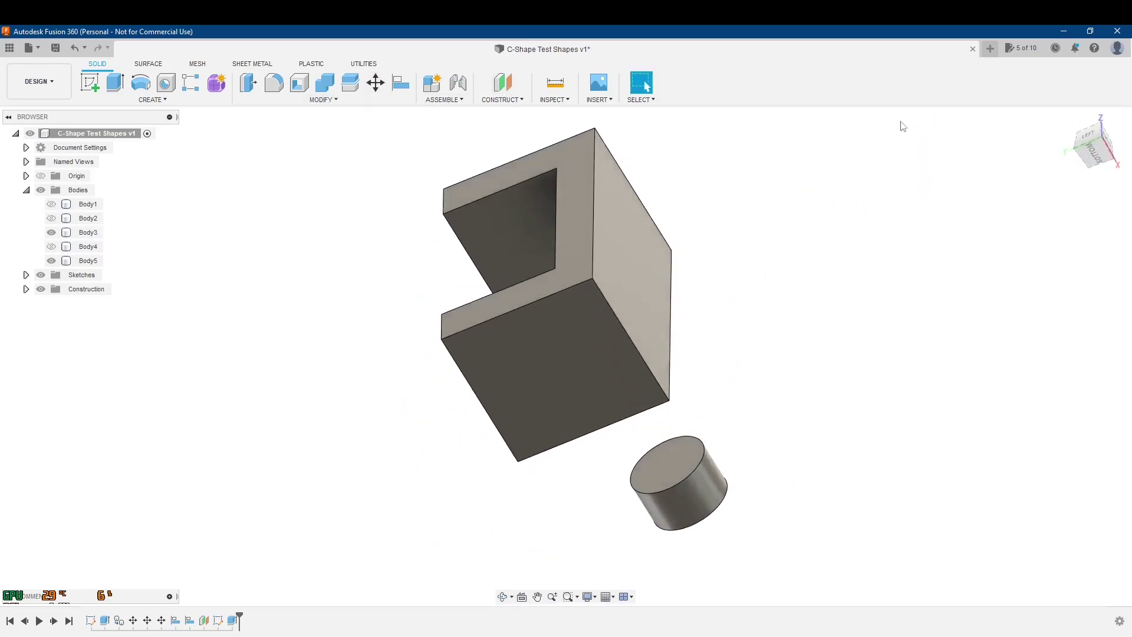
left_click(503, 82)
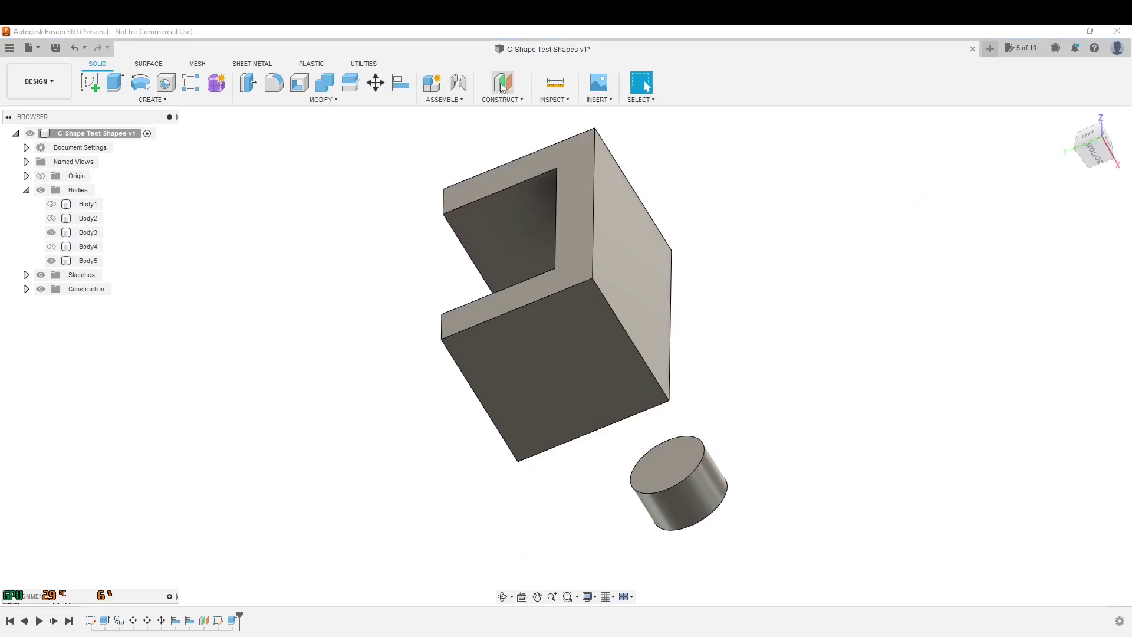
left_click(544, 355)
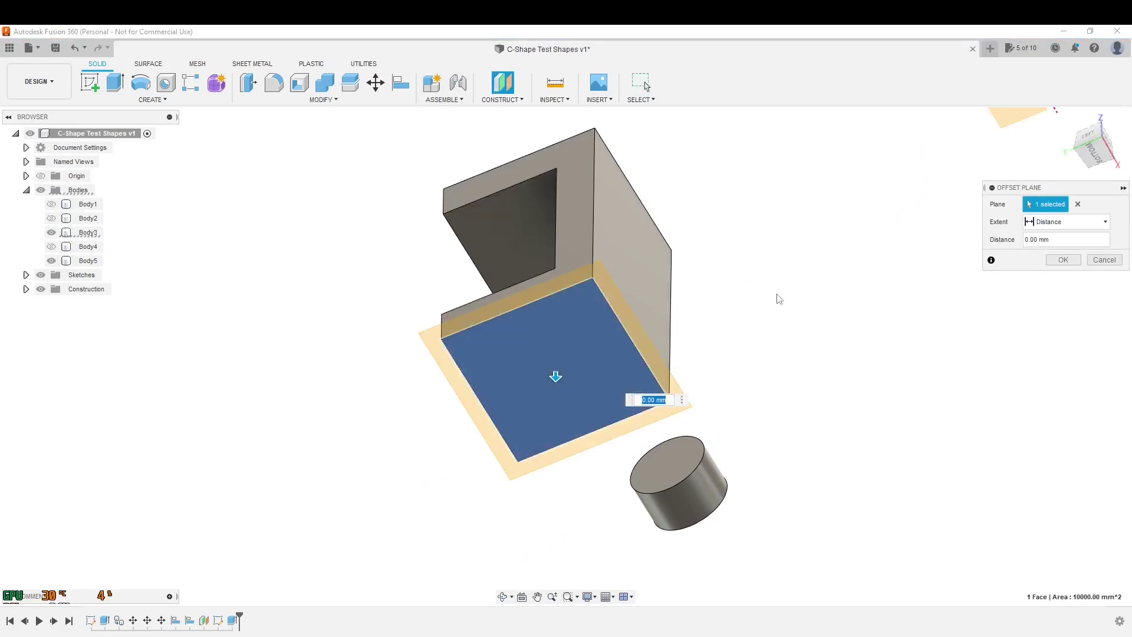
middle_click_drag(776, 298, 789, 318, "shift")
left_click(557, 357)
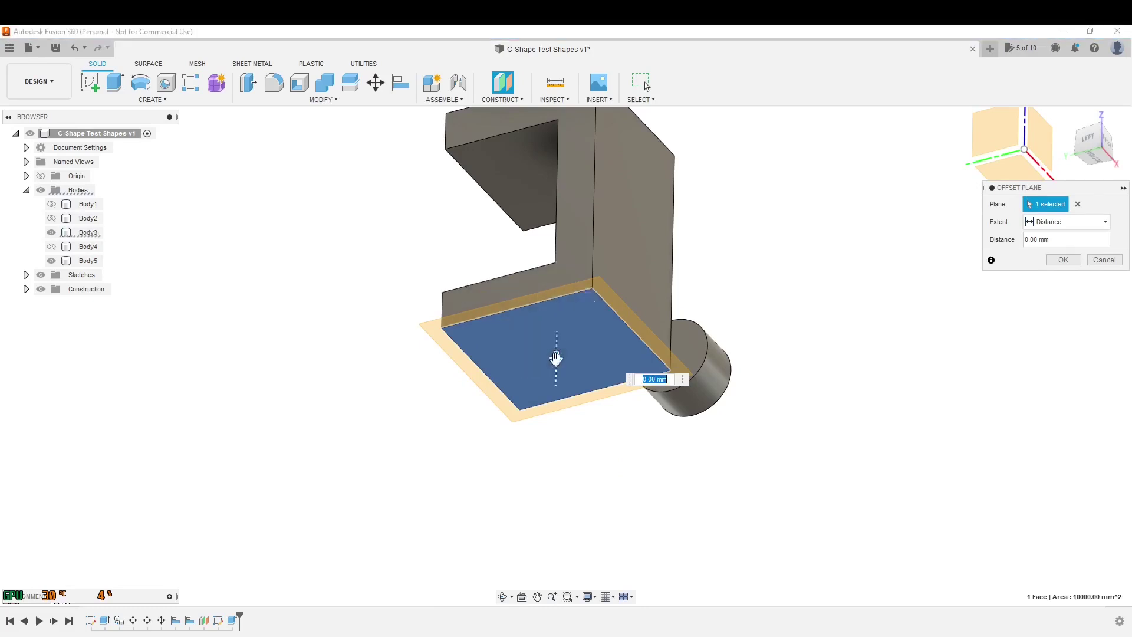
left_click_drag(556, 358, 556, 253)
middle_click_drag(792, 268, 834, 271, "shift")
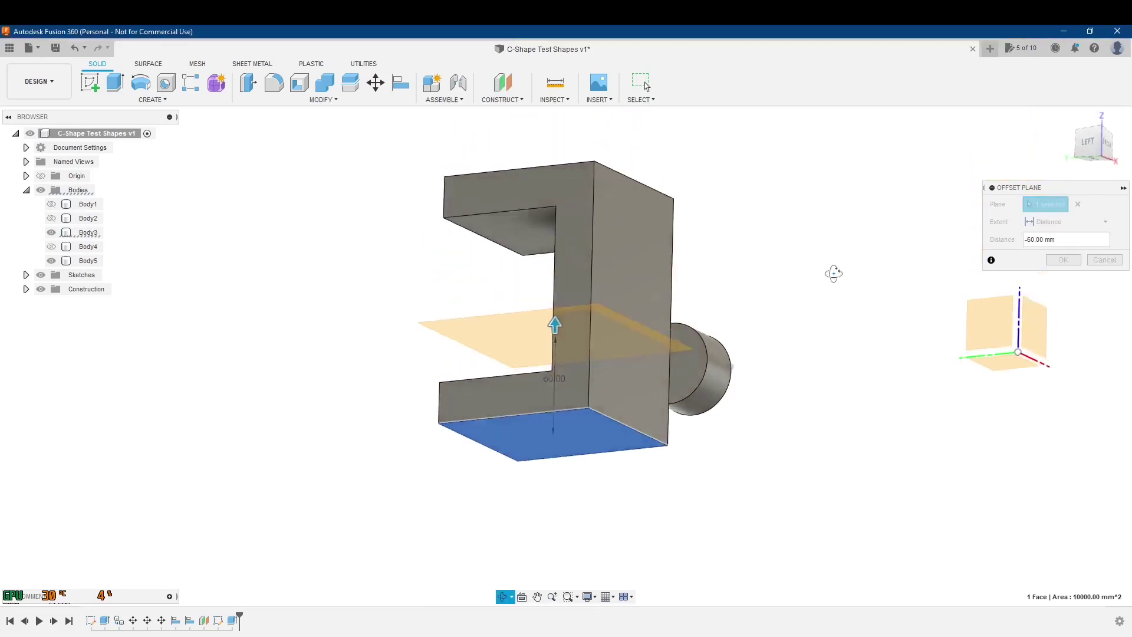
left_click(1064, 259)
mouse_move(956, 277)
middle_mouse_down("shift")
mouse_move(947, 271)
mouse_move(943, 295)
middle_mouse_up("shift")
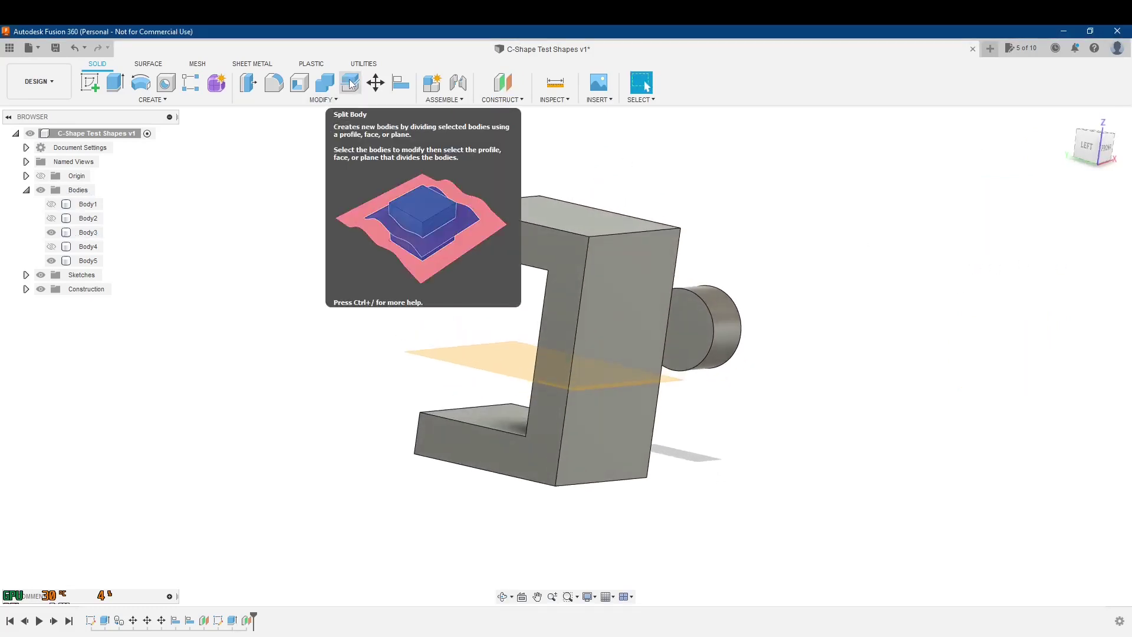
Step: Split the C-shaped Body3 using the horizontal construction plane as the splitting tool
left_click(333, 100)
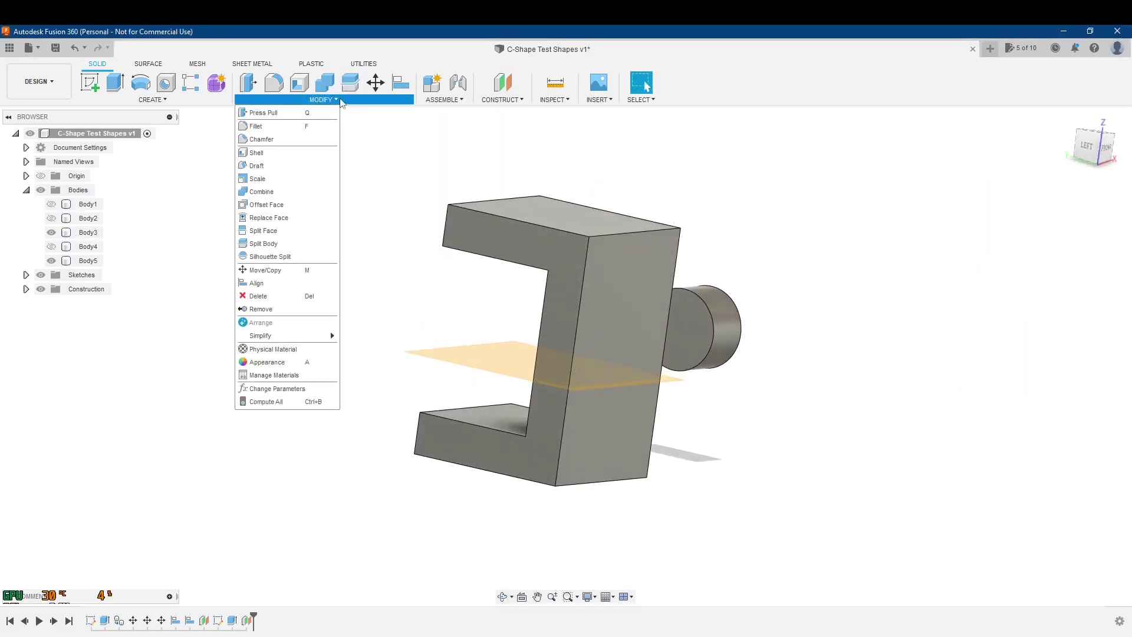
left_click(340, 102)
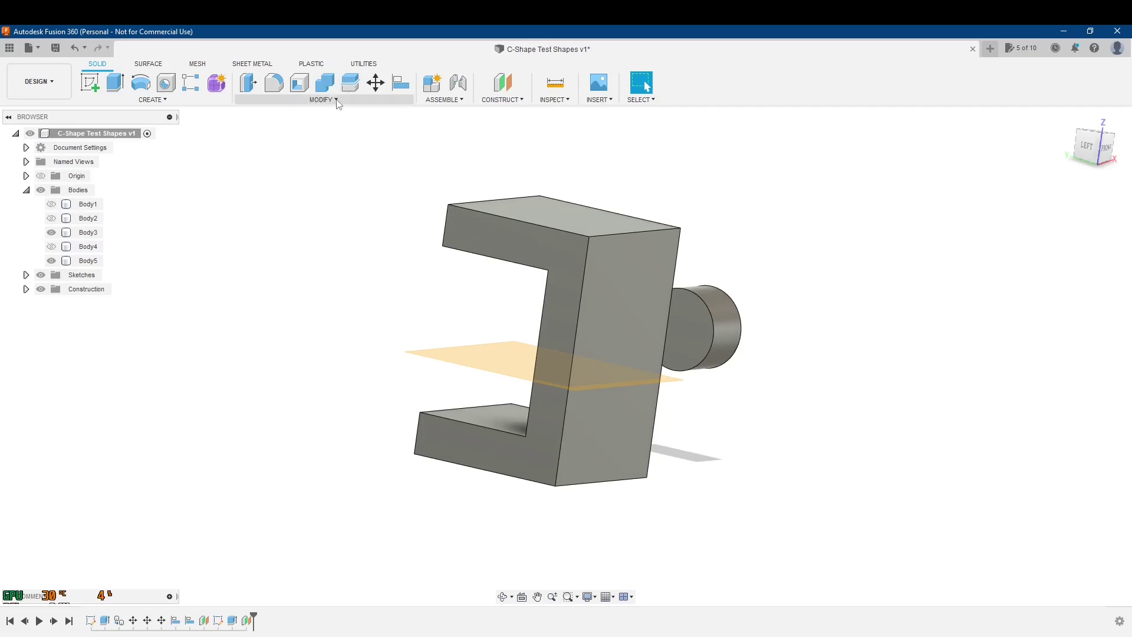
left_click(351, 88)
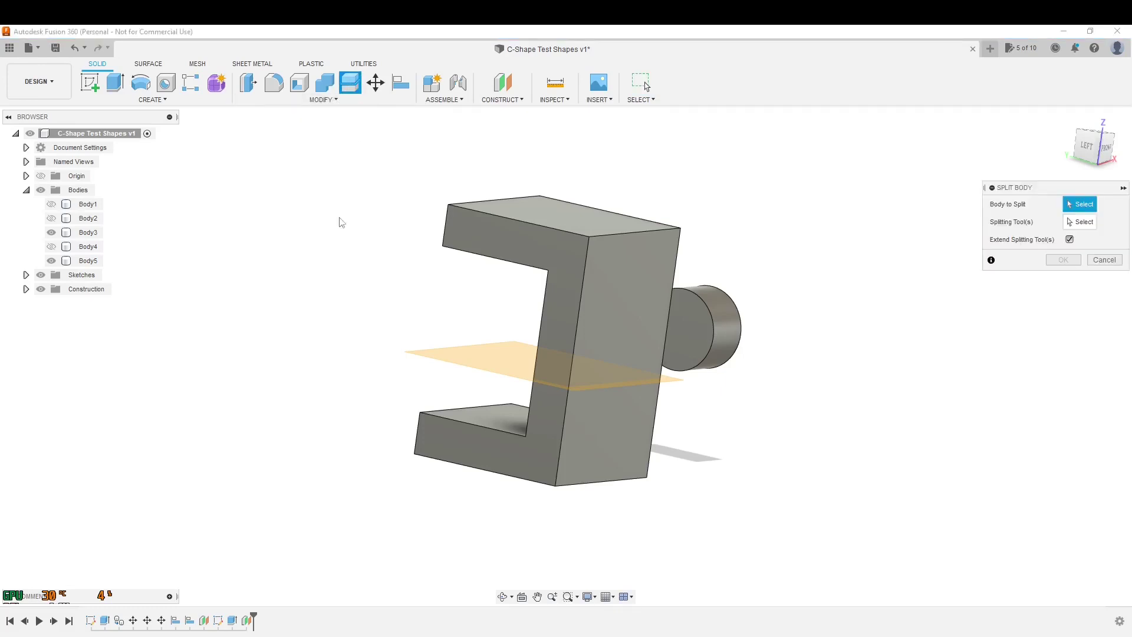
middle_click_drag(345, 279, 365, 259, "shift")
left_click(519, 262)
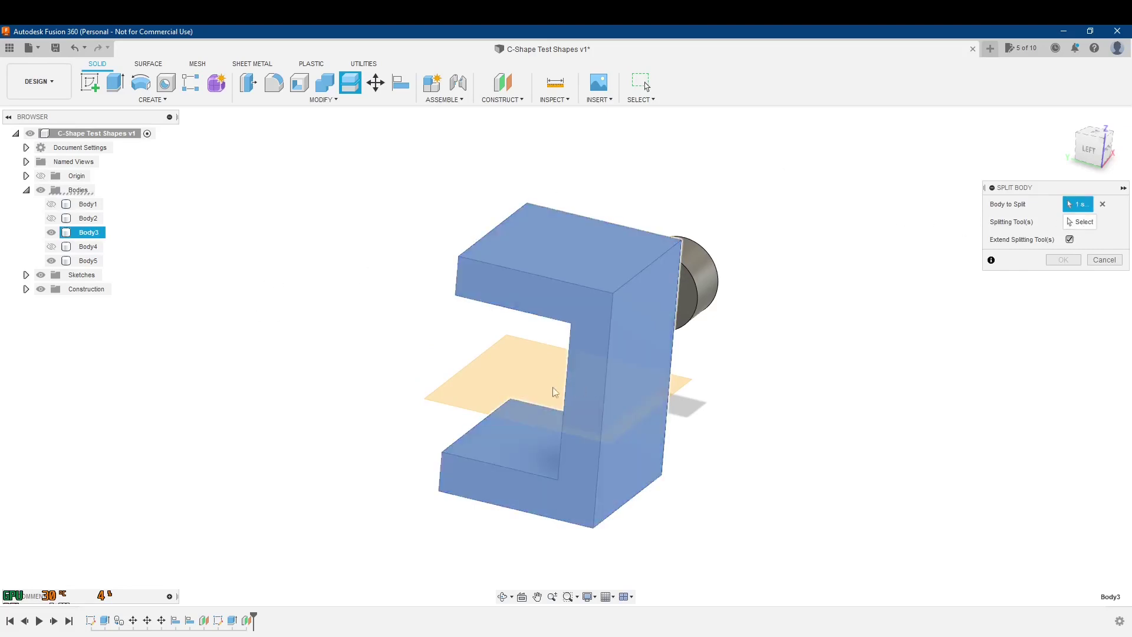
middle_click_drag(388, 348, 427, 362, "shift")
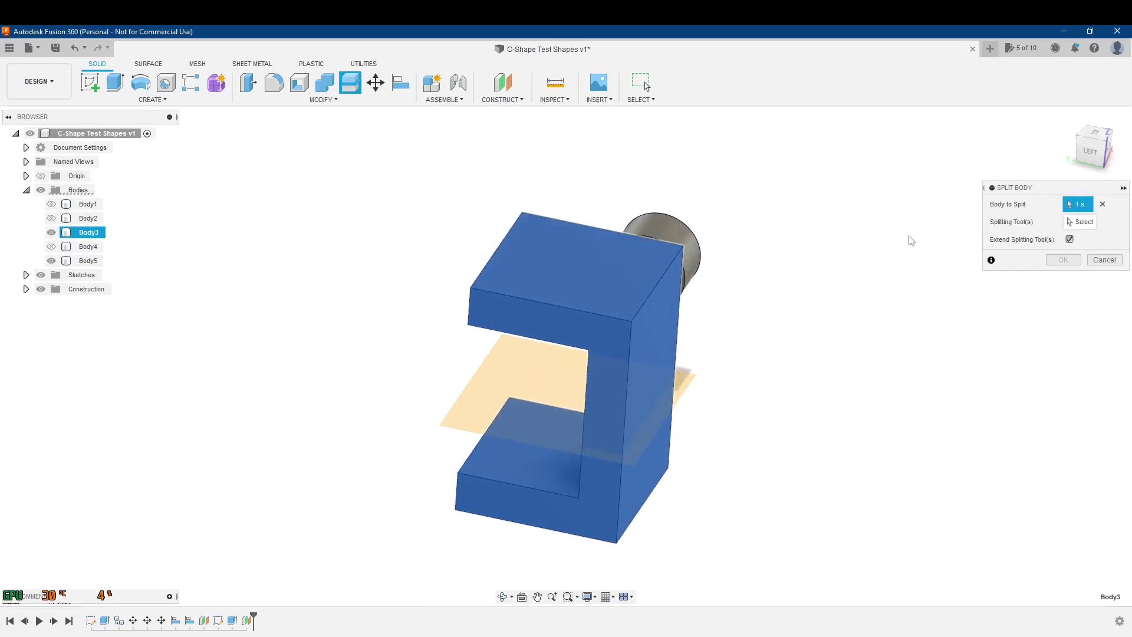
left_click(1084, 222)
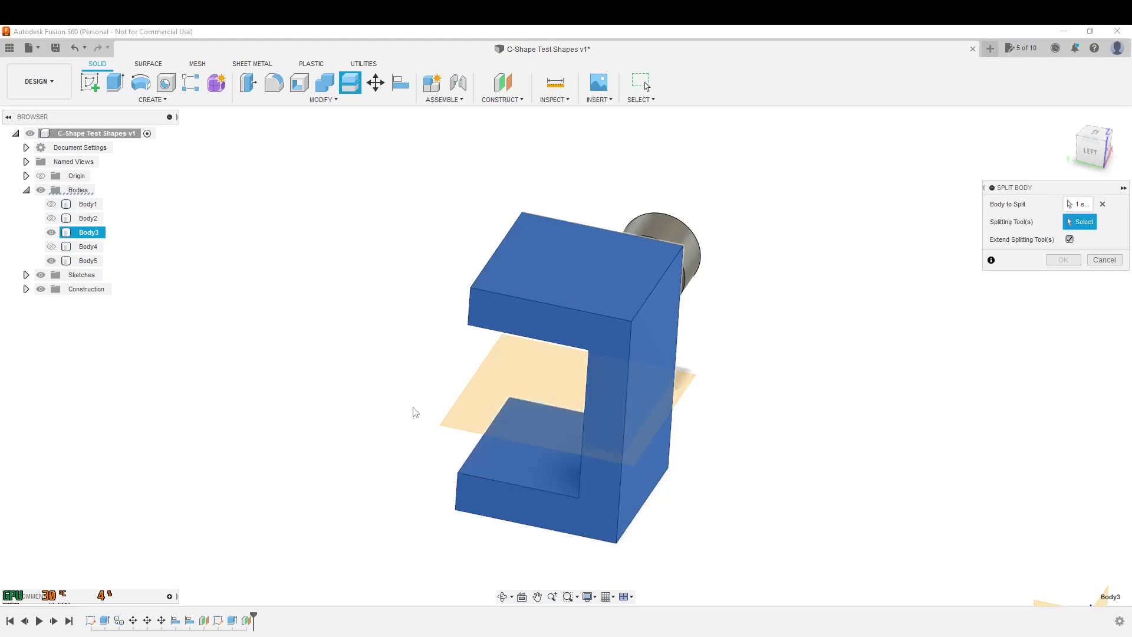
left_click(494, 367)
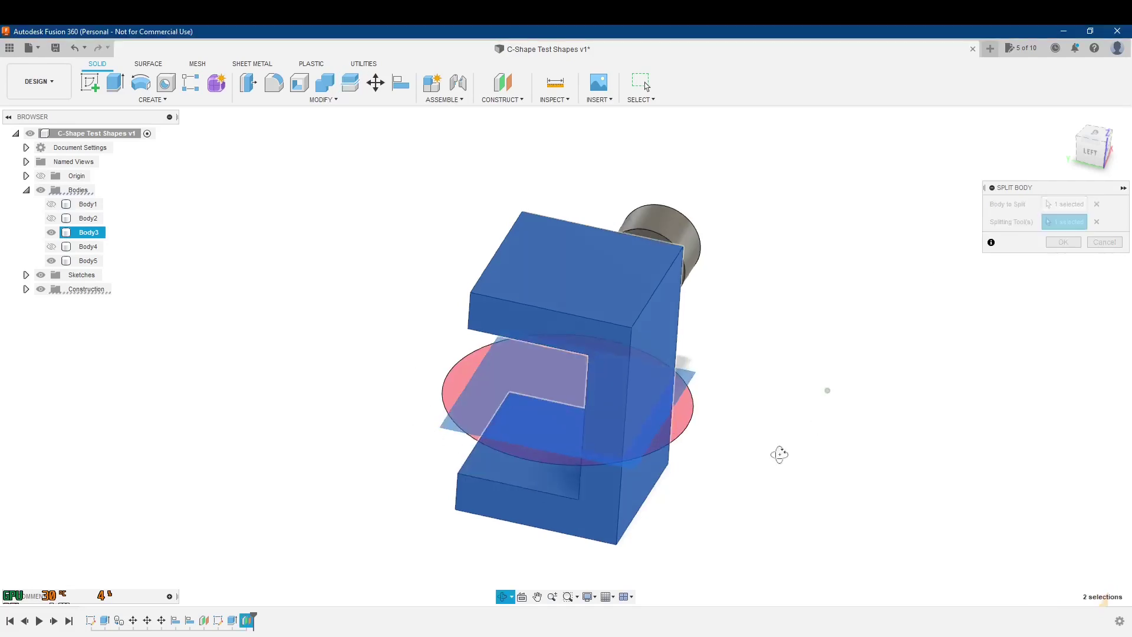
middle_click_drag(780, 454, 700, 463, "shift")
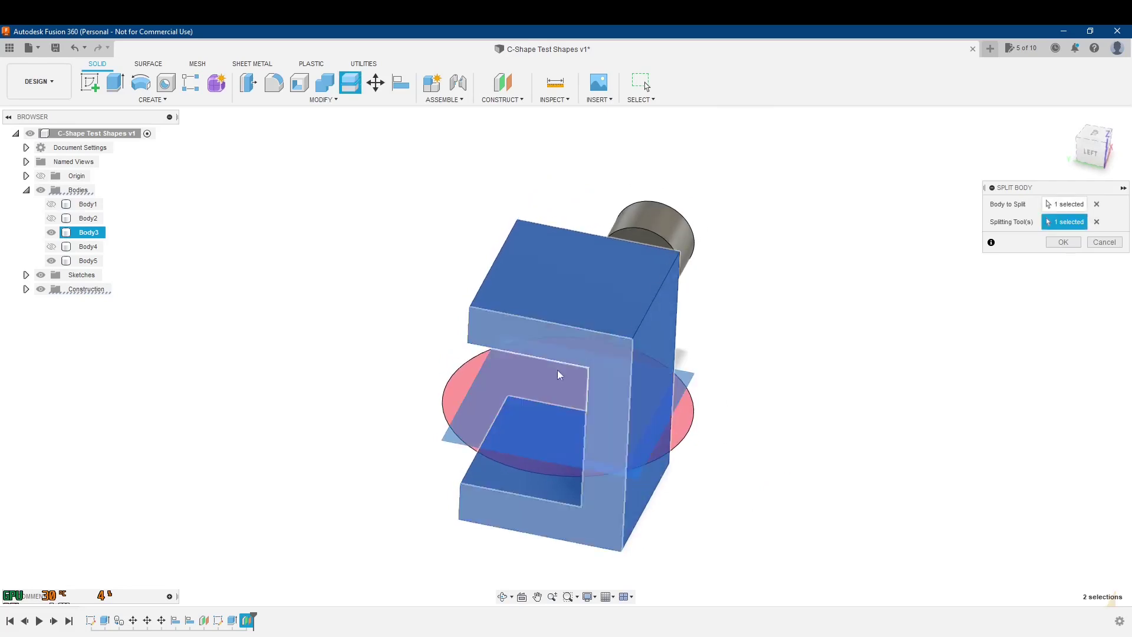
left_click(1079, 241)
middle_click_drag(814, 417, 815, 329, "shift")
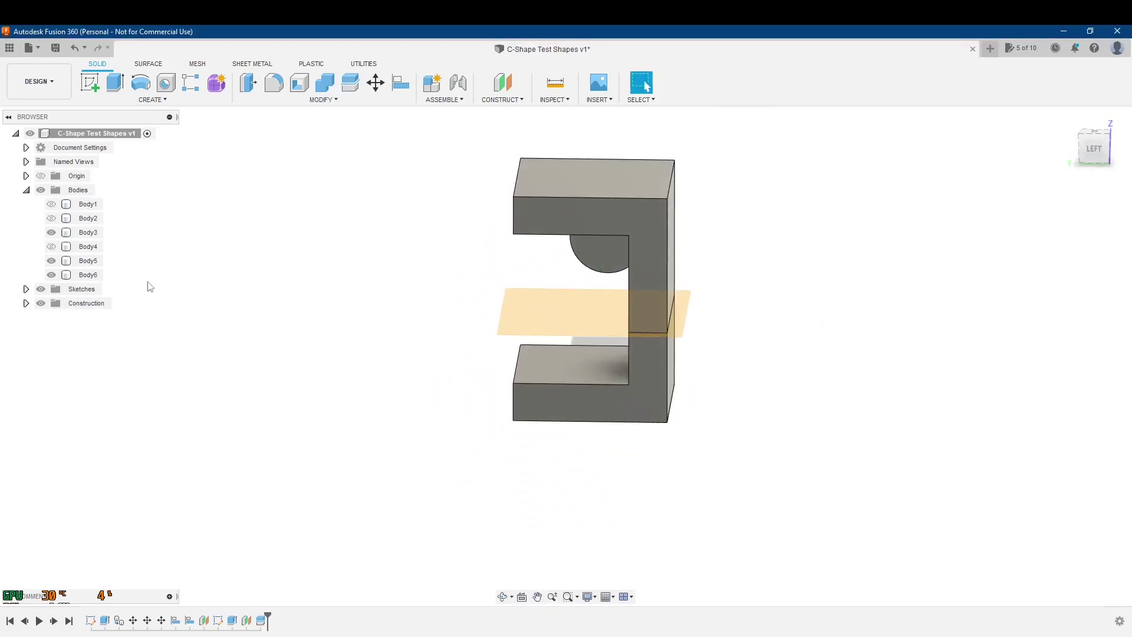
Step: Move Body6, the lower split piece, 50 mm down with Move/Copy
left_click(79, 276)
right_click(79, 280)
key("Escape")
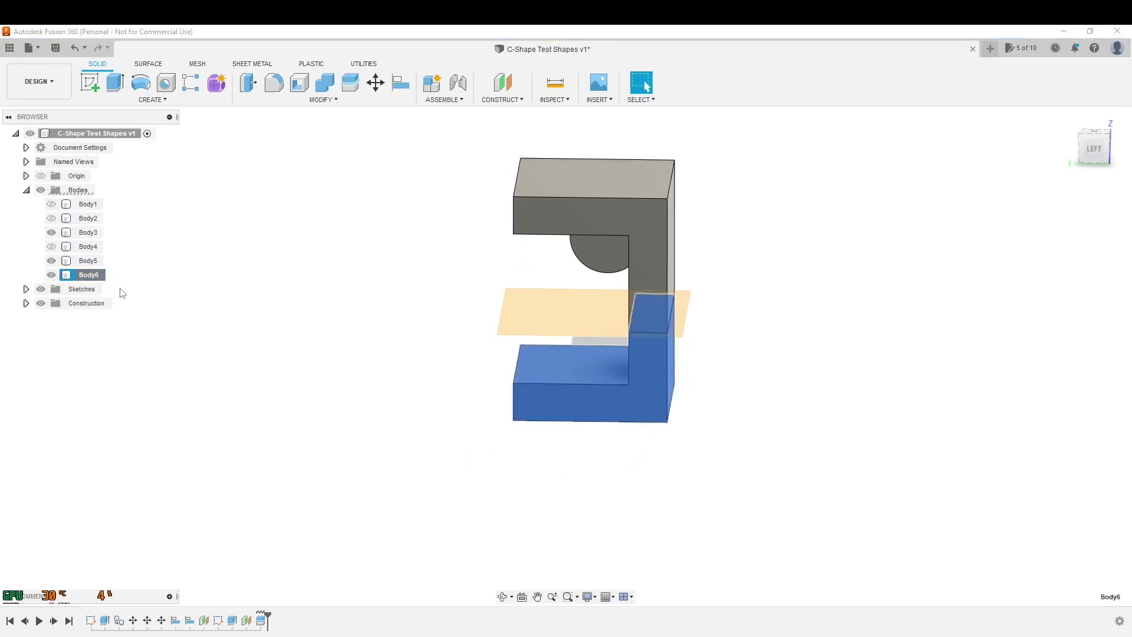
key("m")
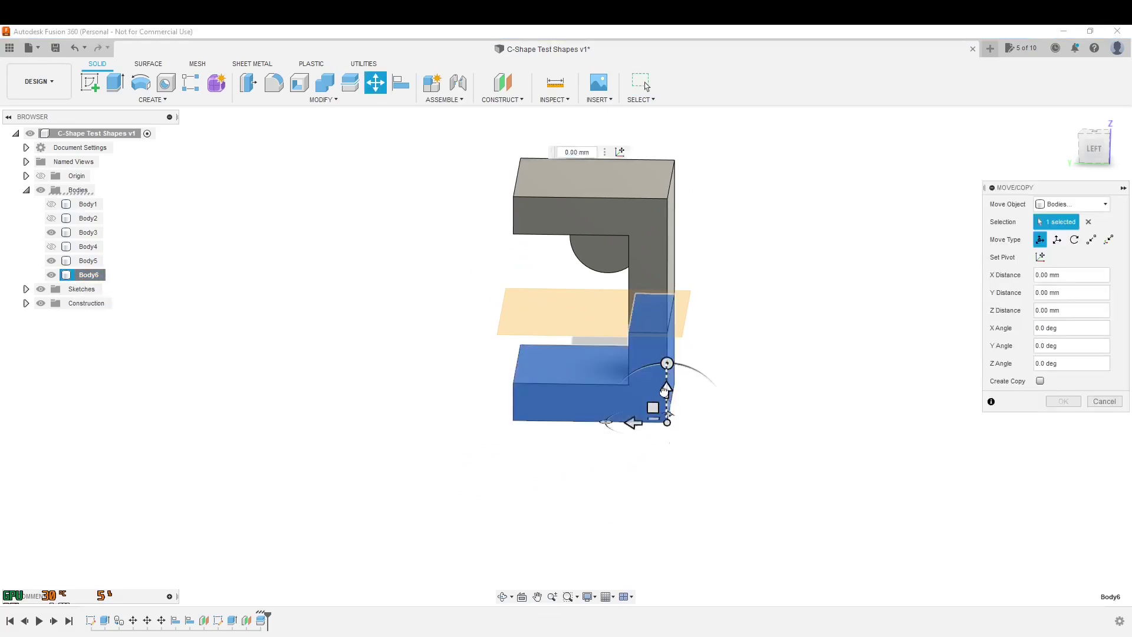
left_click_drag(696, 408, 689, 478)
left_click(1063, 401)
middle_click_drag(853, 367, 791, 382, "shift")
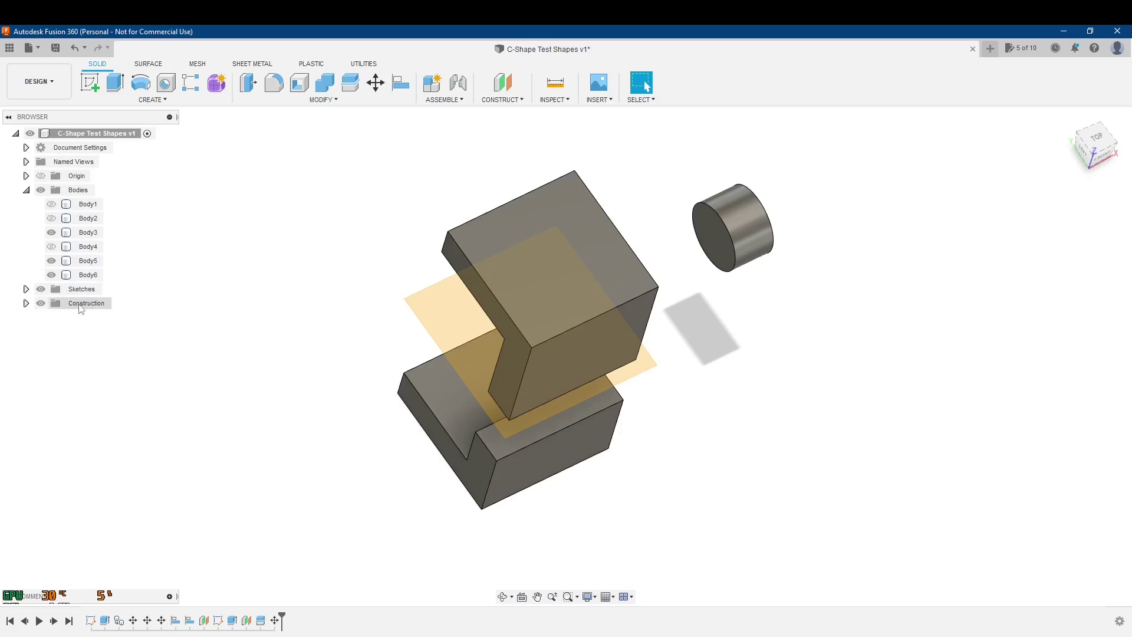
Step: Hide Plane1 and Plane2 in the browser's Construction folder
left_click(26, 303)
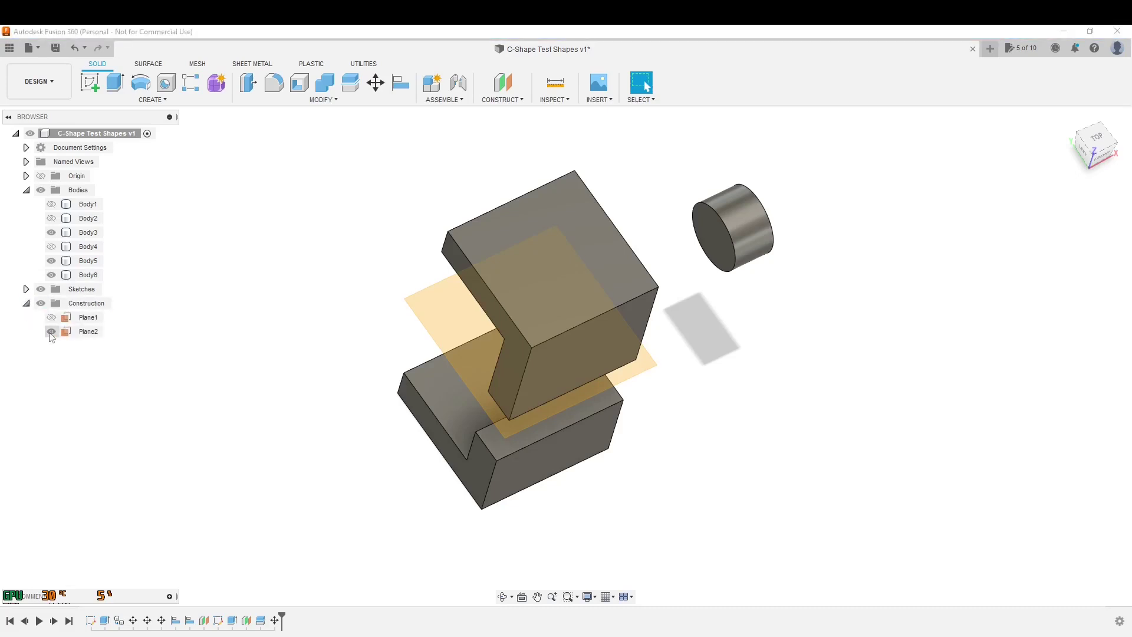
left_click(52, 333)
left_click(52, 331)
left_click(51, 317)
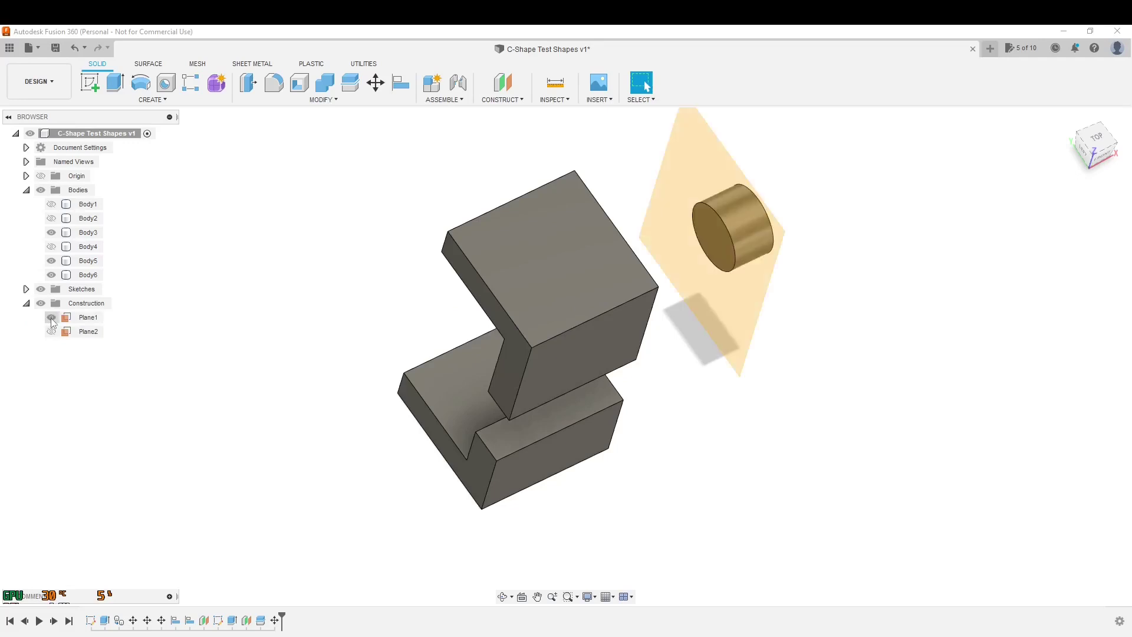
left_click(51, 317)
middle_click_drag(1077, 425, 562, 211, "shift")
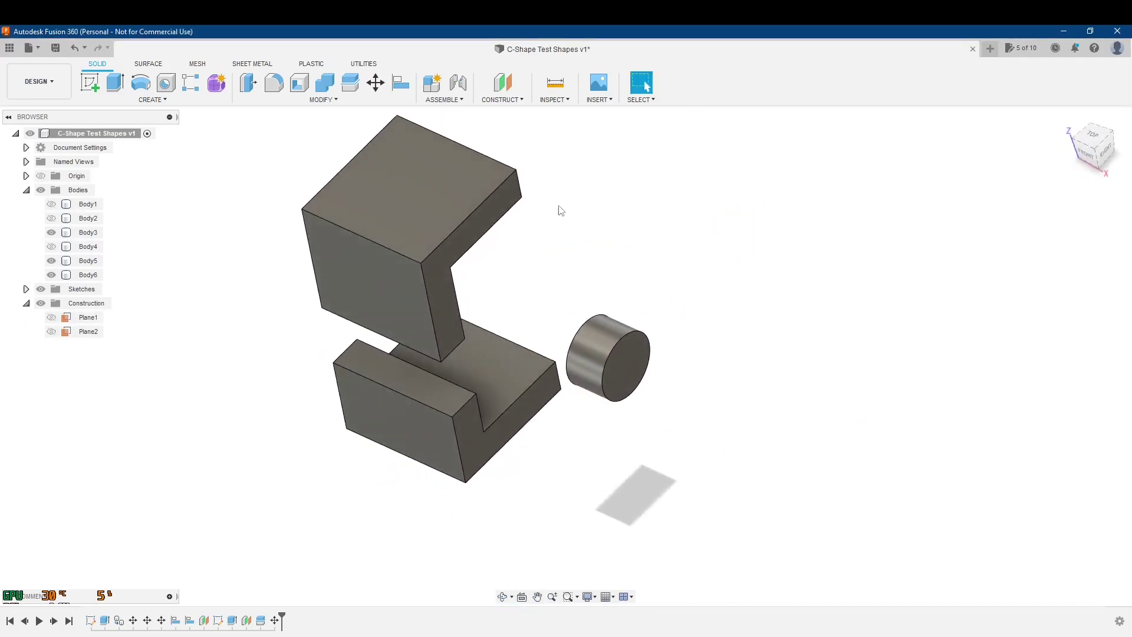
left_click(514, 100)
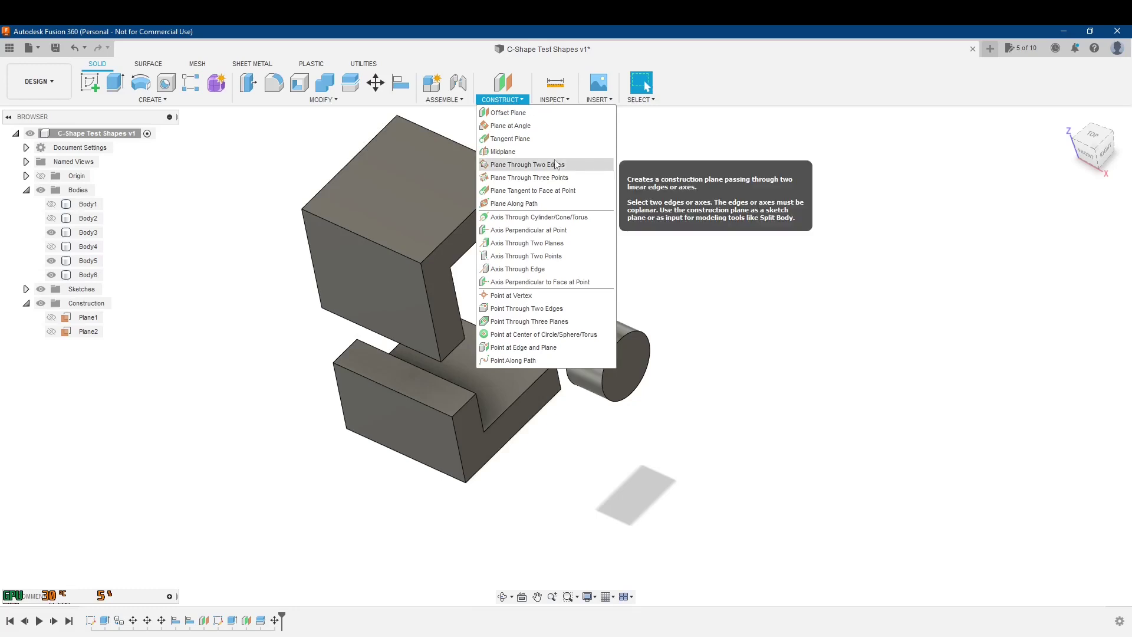
Step: Create midplane Plane3 between the top and lower faces of the upper box
left_click(502, 151)
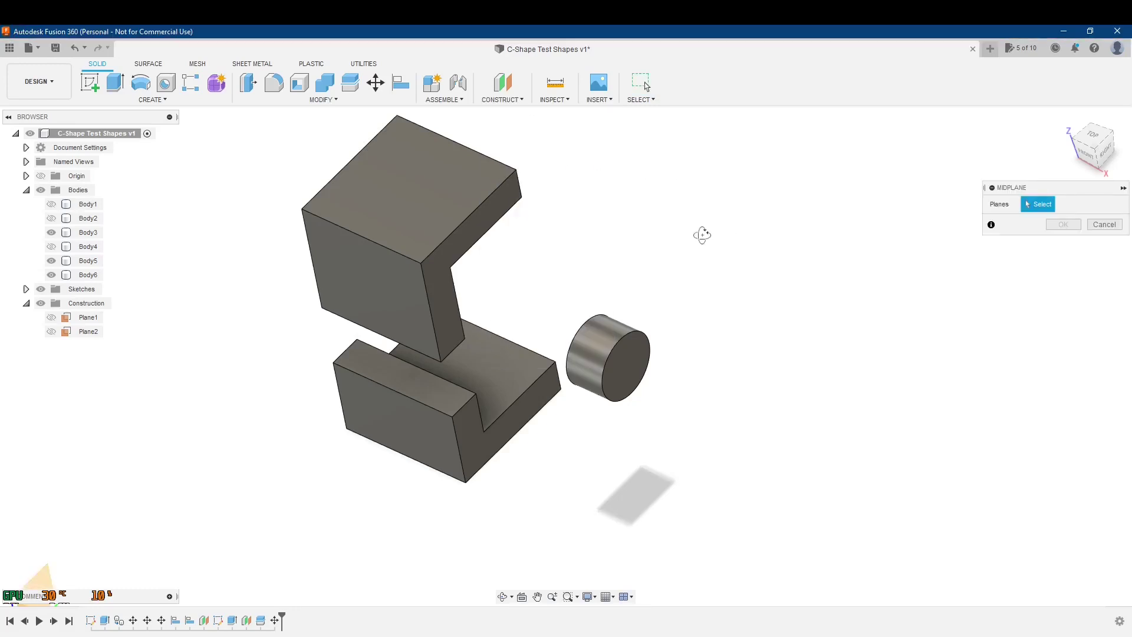
mouse_move(702, 234)
middle_mouse_down("shift")
mouse_move(715, 207)
mouse_move(696, 246)
middle_mouse_up("shift")
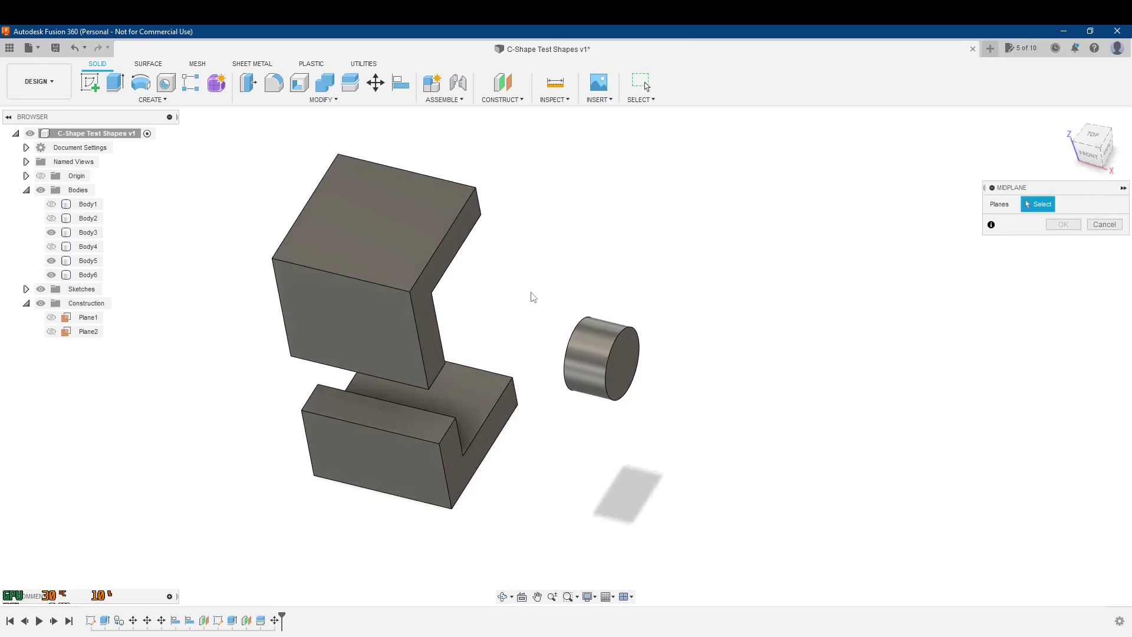
mouse_move(531, 295)
middle_mouse_down("shift")
mouse_move(533, 283)
mouse_move(522, 296)
middle_mouse_up("shift")
middle_click_drag(482, 329, 506, 357, "shift")
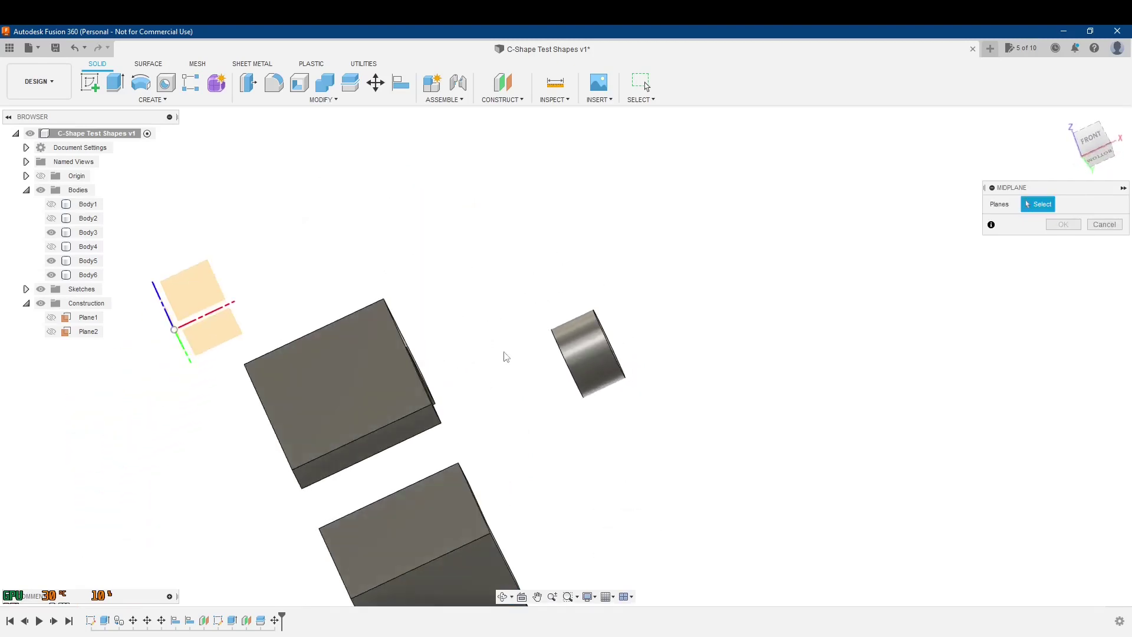
middle_click_drag(392, 443, 545, 395, "shift")
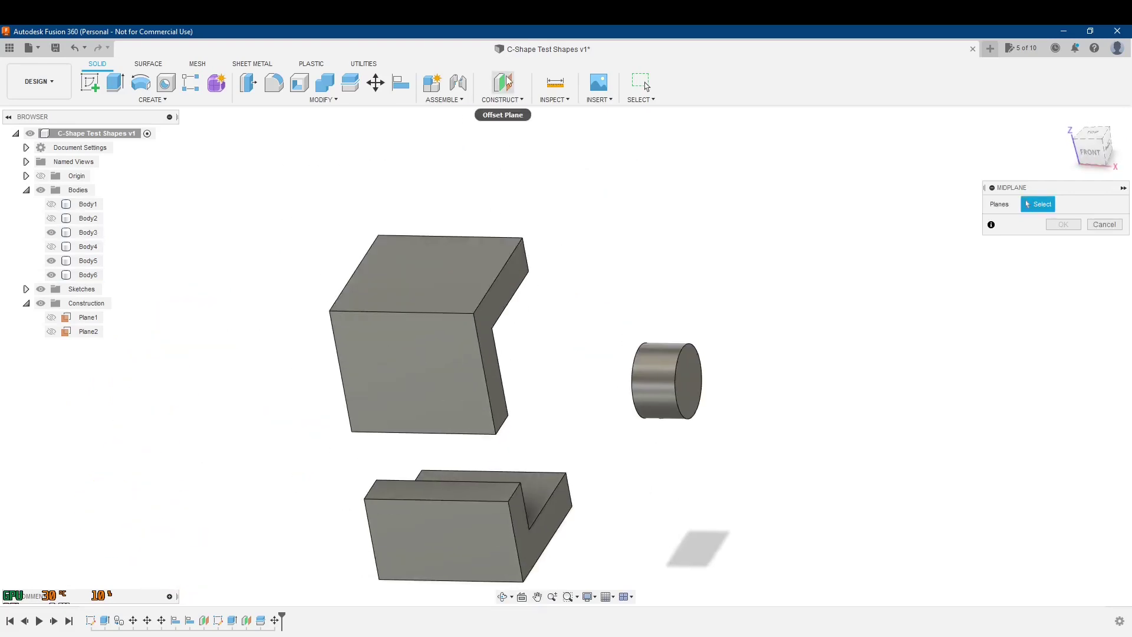
left_click(418, 272)
middle_click_drag(525, 296, 457, 422, "shift")
left_click(457, 423)
middle_click_drag(486, 384, 638, 459, "shift")
left_click(1061, 226)
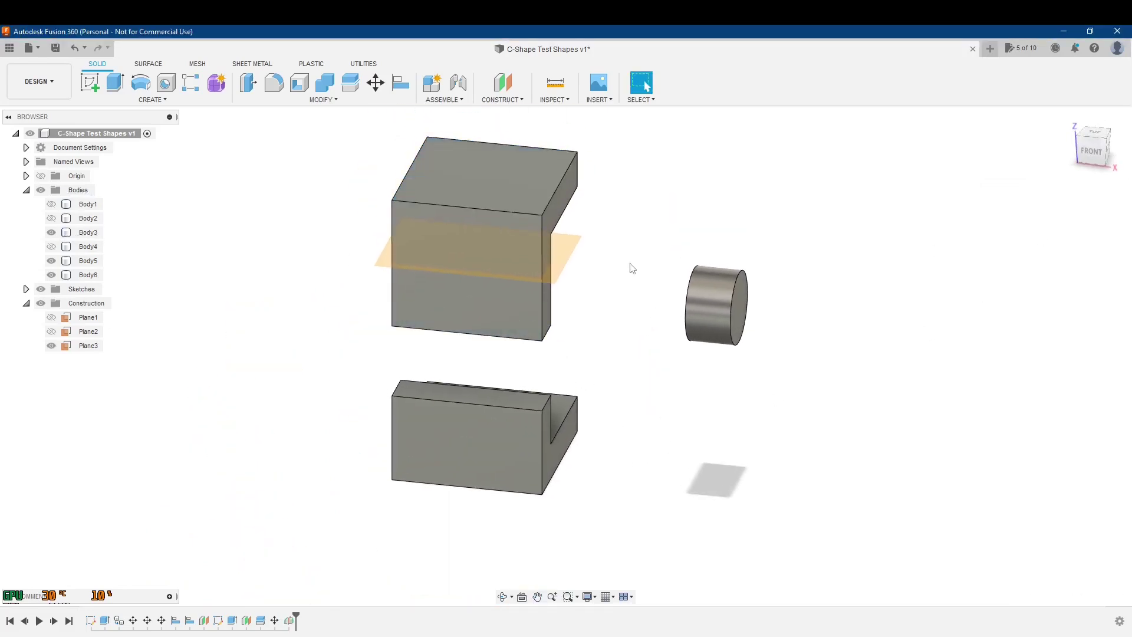
middle_click_drag(632, 265, 596, 286, "shift")
left_click(545, 146)
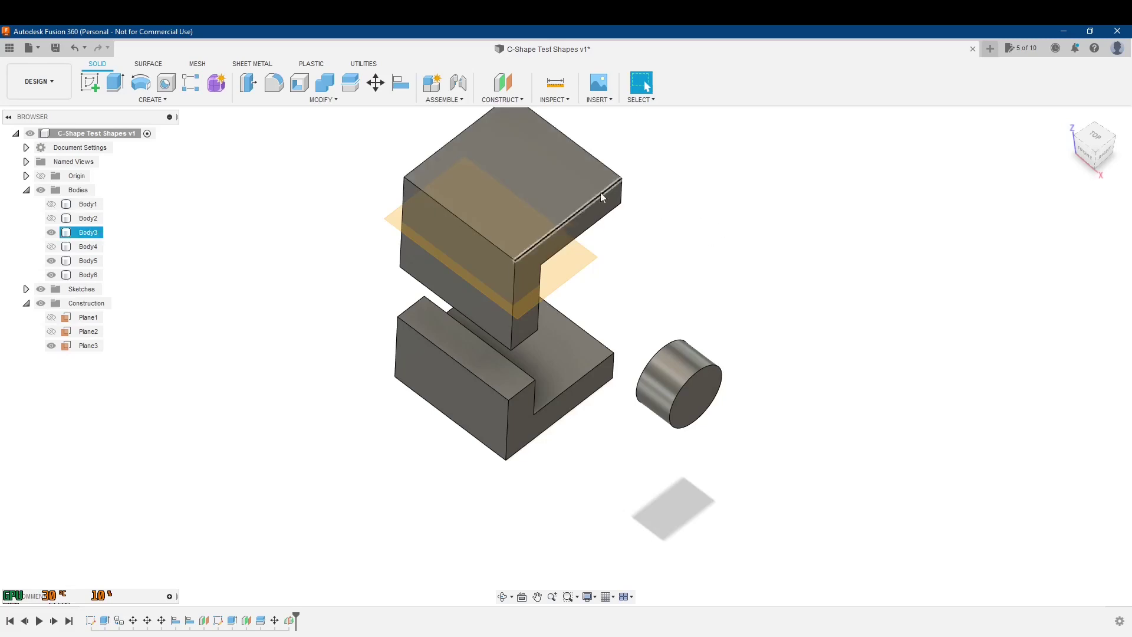
left_click(603, 351)
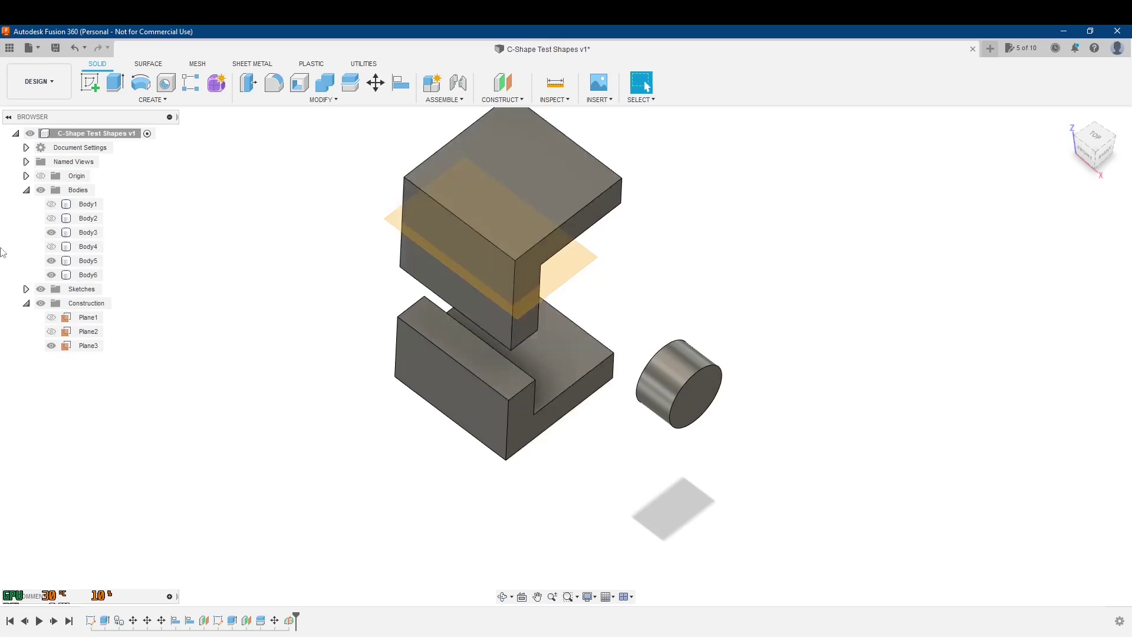
Step: On Plane3, viewed from the top, sketch a circle centred on the origin and finish
left_click(101, 80)
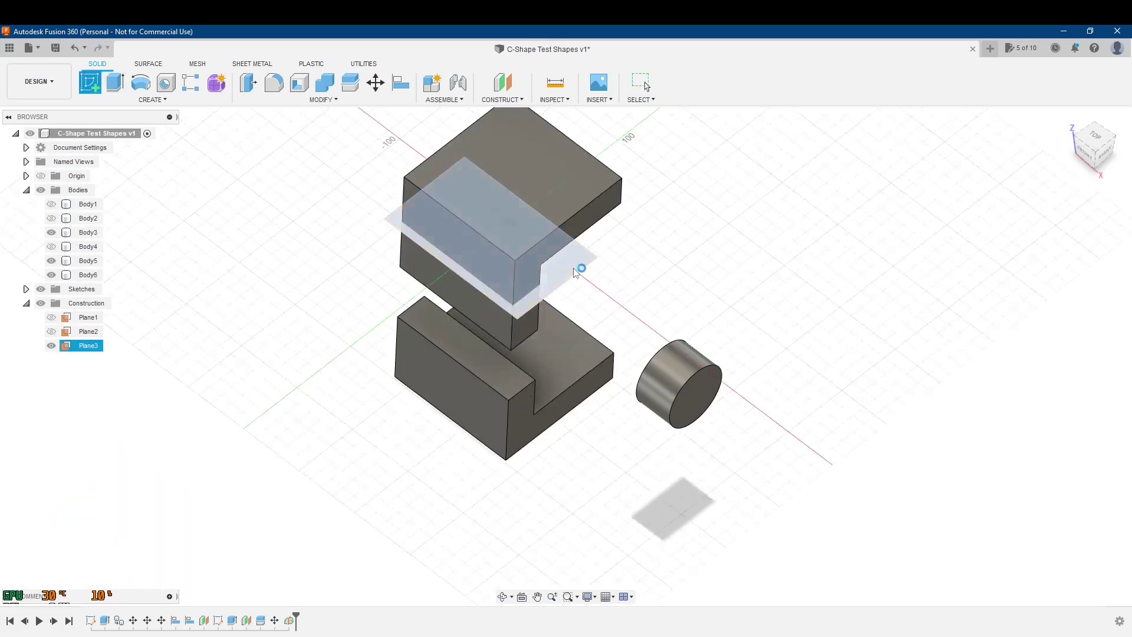
left_click(578, 262)
scroll(565, 413, "up", 5)
mouse_move(565, 414)
middle_mouse_down("shift")
mouse_move(549, 389)
mouse_move(560, 365)
mouse_move(649, 303)
mouse_move(569, 318)
mouse_move(652, 283)
mouse_move(680, 315)
mouse_move(732, 294)
middle_mouse_up("shift")
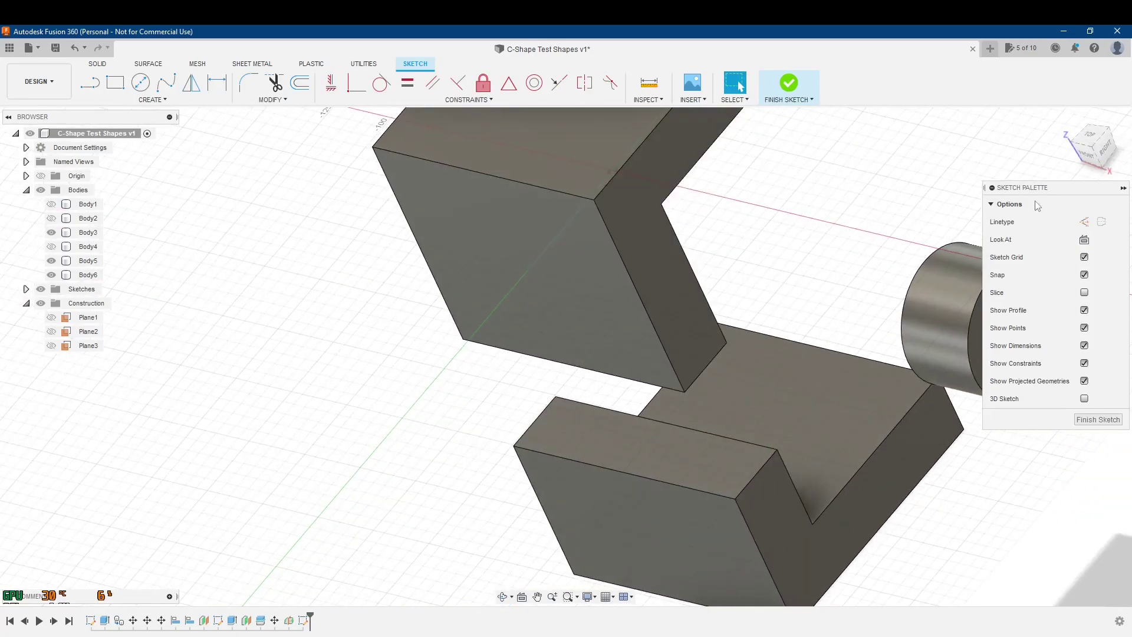
left_click(1092, 137)
left_click_drag(484, 337, 511, 508)
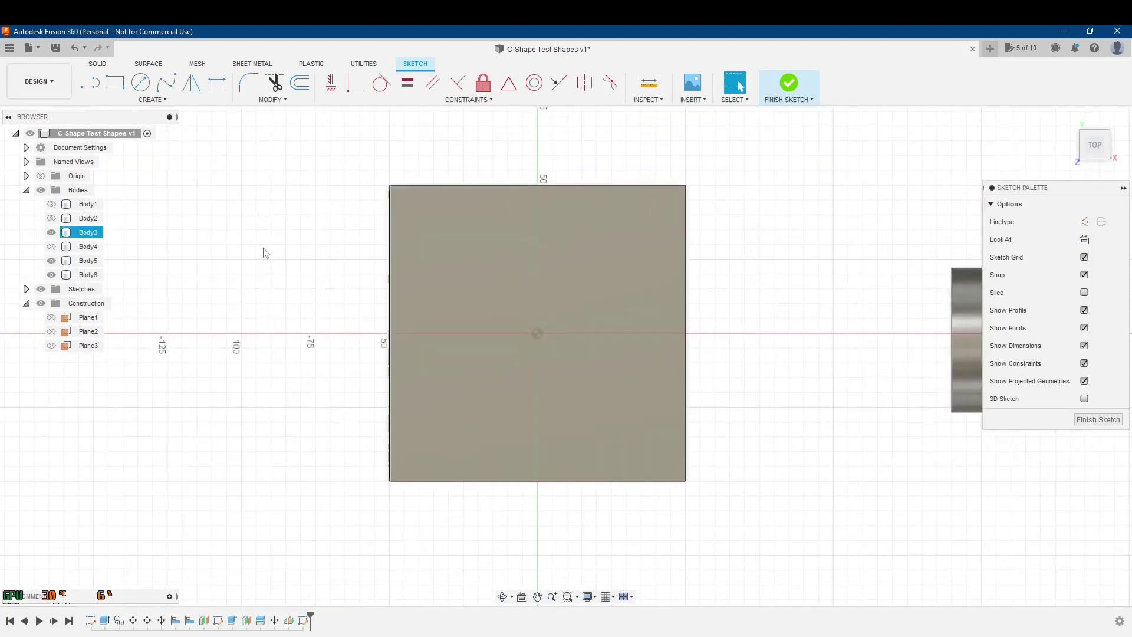
left_click(140, 83)
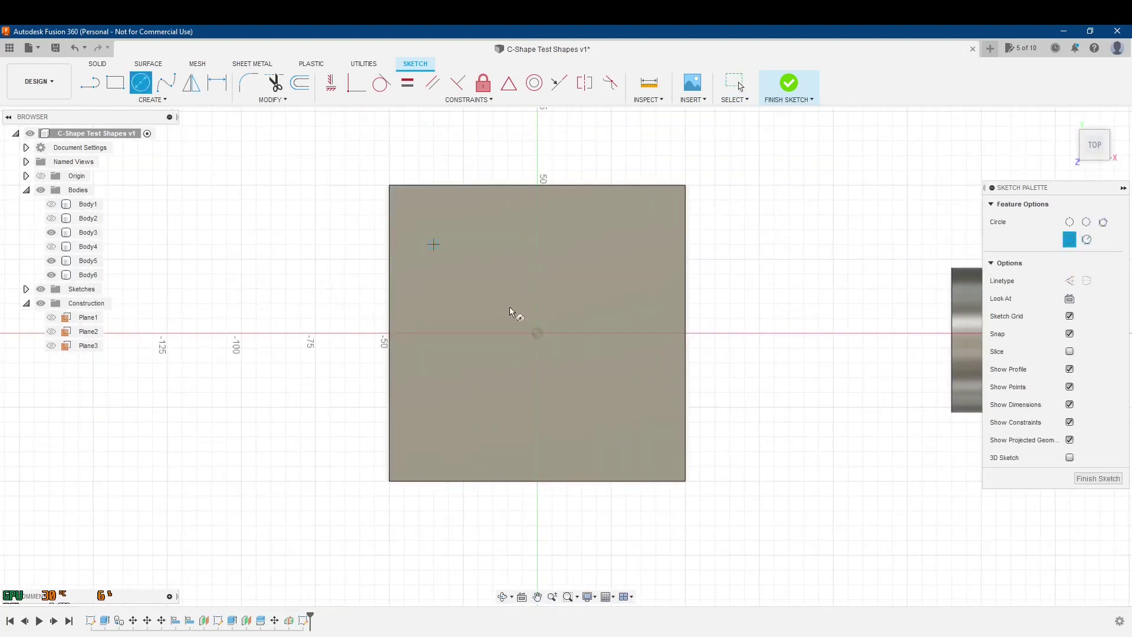
left_click(537, 333)
left_click(790, 84)
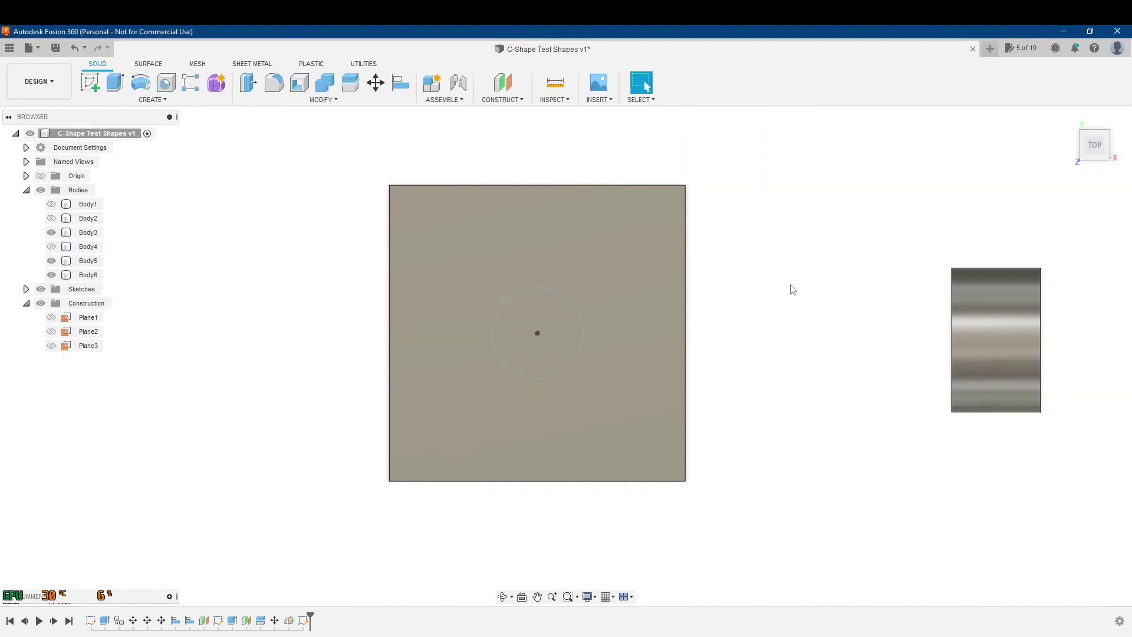
mouse_move(773, 319)
middle_mouse_down("shift")
mouse_move(631, 310)
mouse_move(643, 307)
middle_mouse_up("shift")
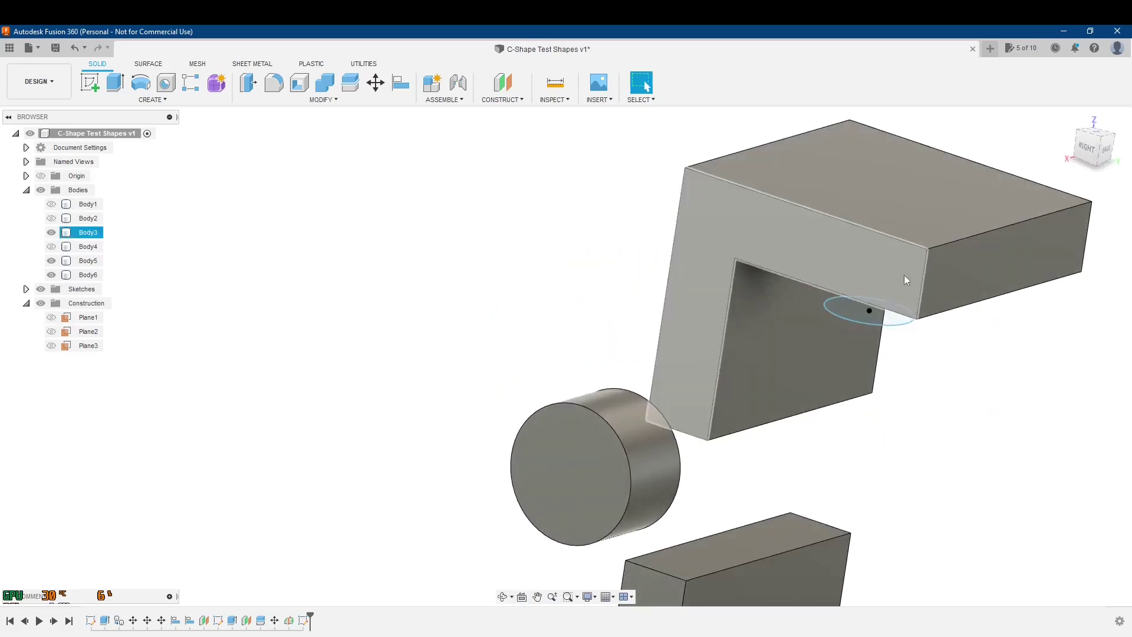
Step: Extrude-cut the midplane circle 65 mm up through the top arm
left_click(852, 304)
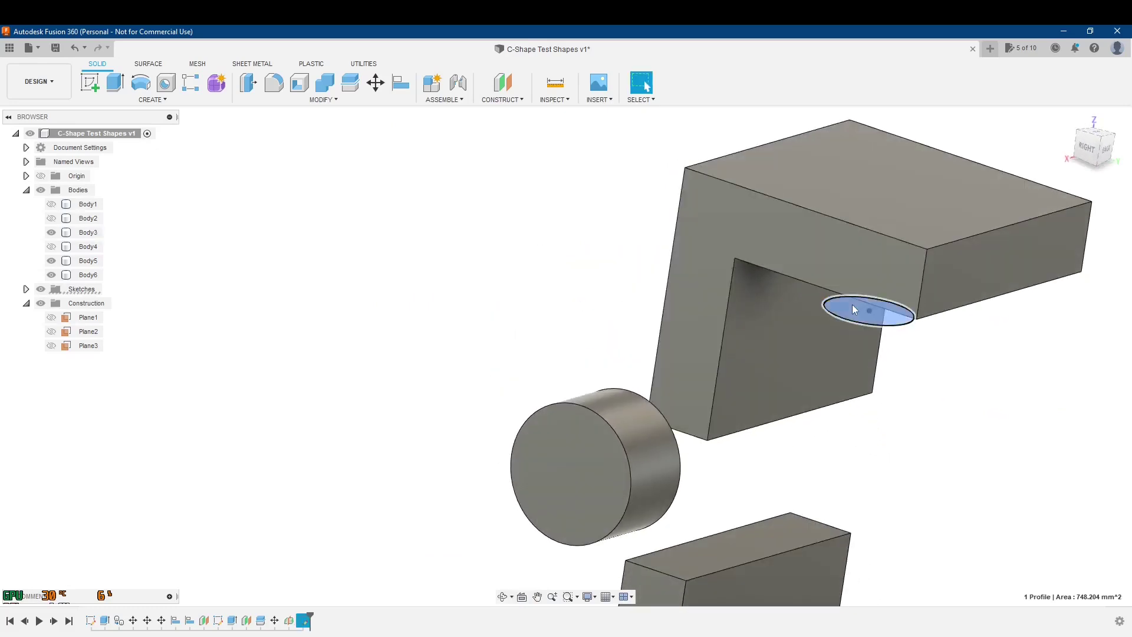
left_click(123, 87)
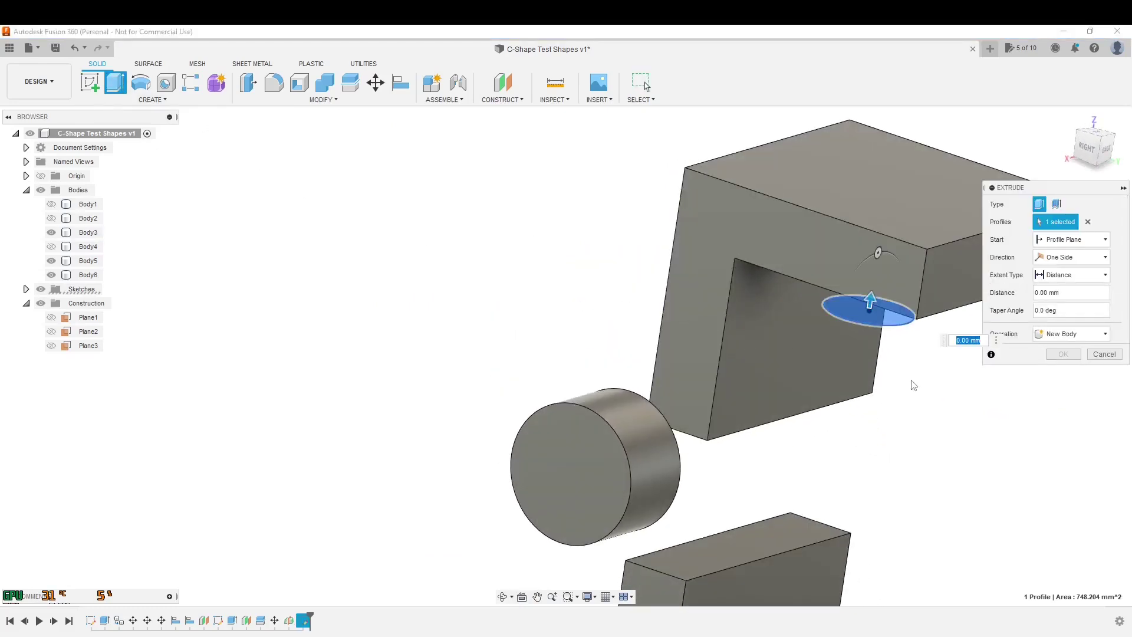
middle_click_drag(914, 385, 884, 311, "shift")
left_click_drag(871, 293, 910, 118)
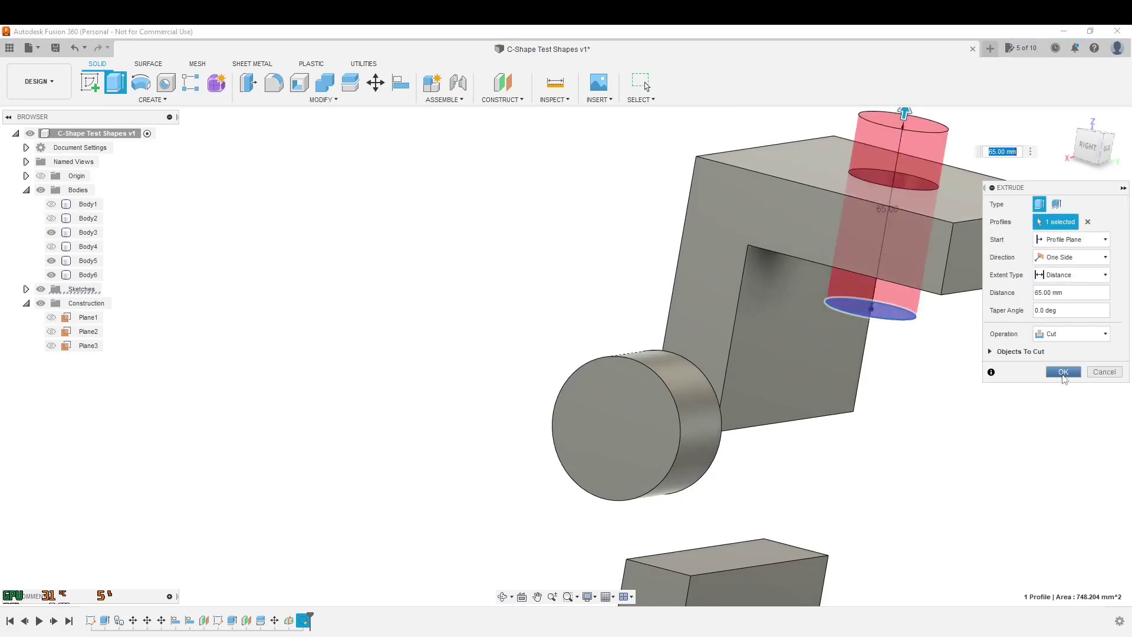
left_click(1064, 376)
middle_click_drag(1016, 362, 1007, 493, "shift")
middle_click_drag(1051, 400, 801, 389, "shift")
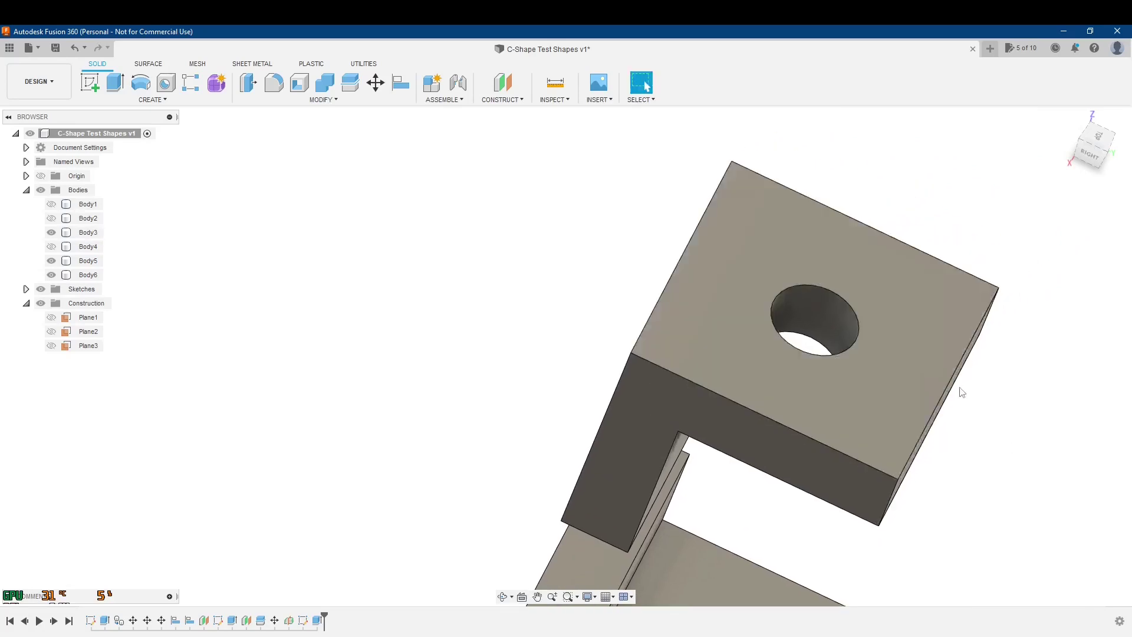
middle_click_drag(962, 393, 772, 371, "shift")
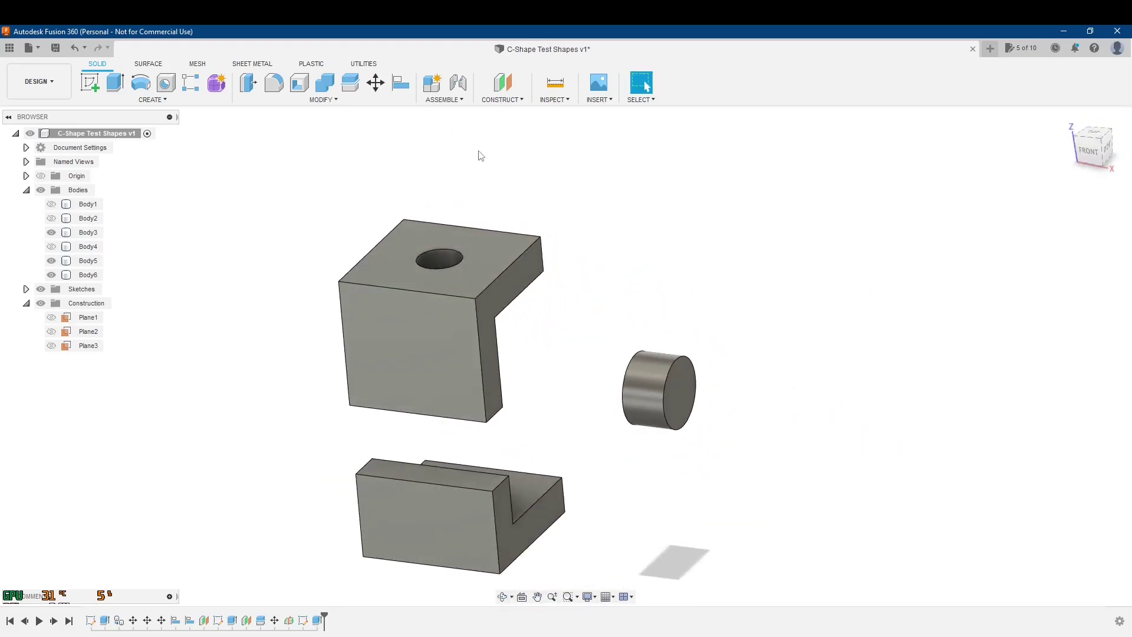
scroll(684, 281, "up", 2)
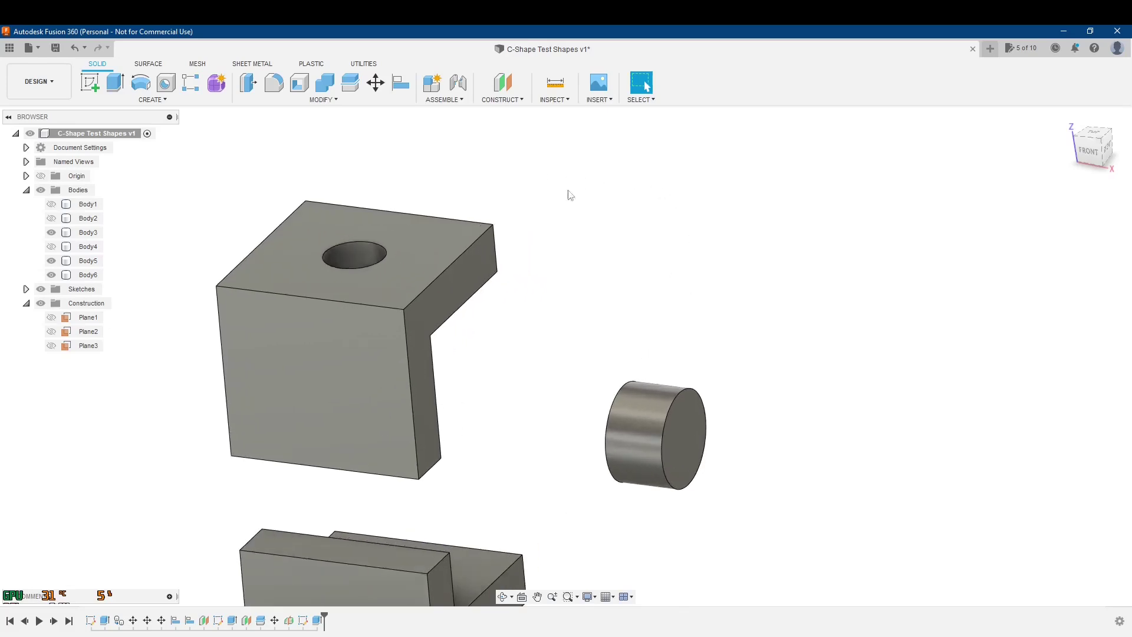
left_click(512, 100)
mouse_move(842, 454)
middle_mouse_down("shift")
mouse_move(796, 460)
mouse_move(862, 452)
middle_mouse_up("shift")
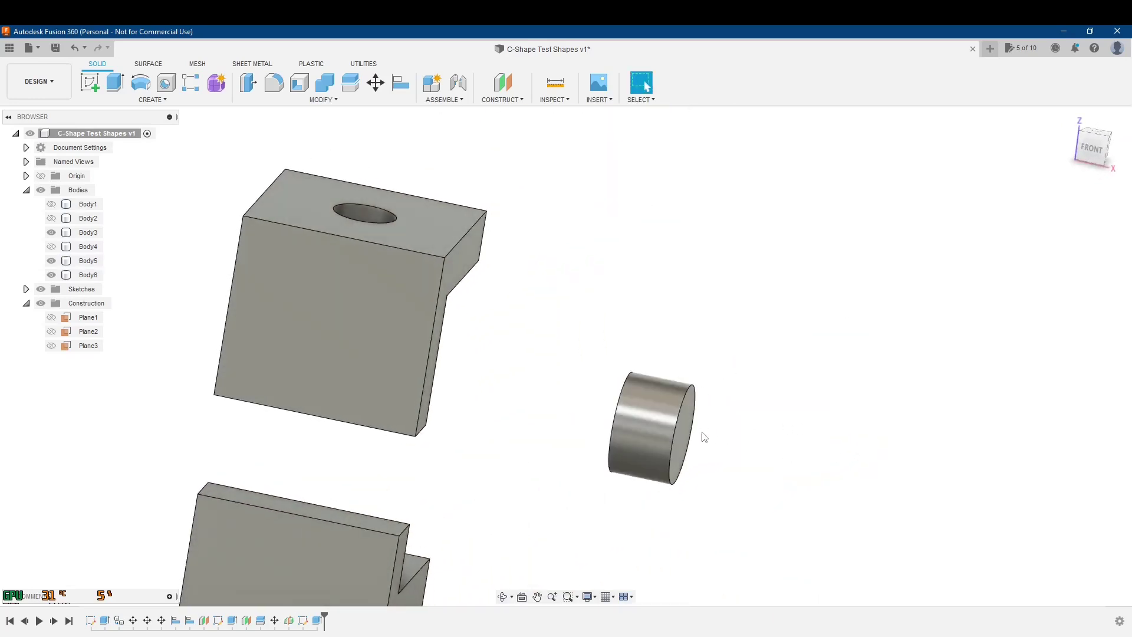
Step: Try a tangent plane on the cylinder's curved face, then cancel it
left_click(504, 99)
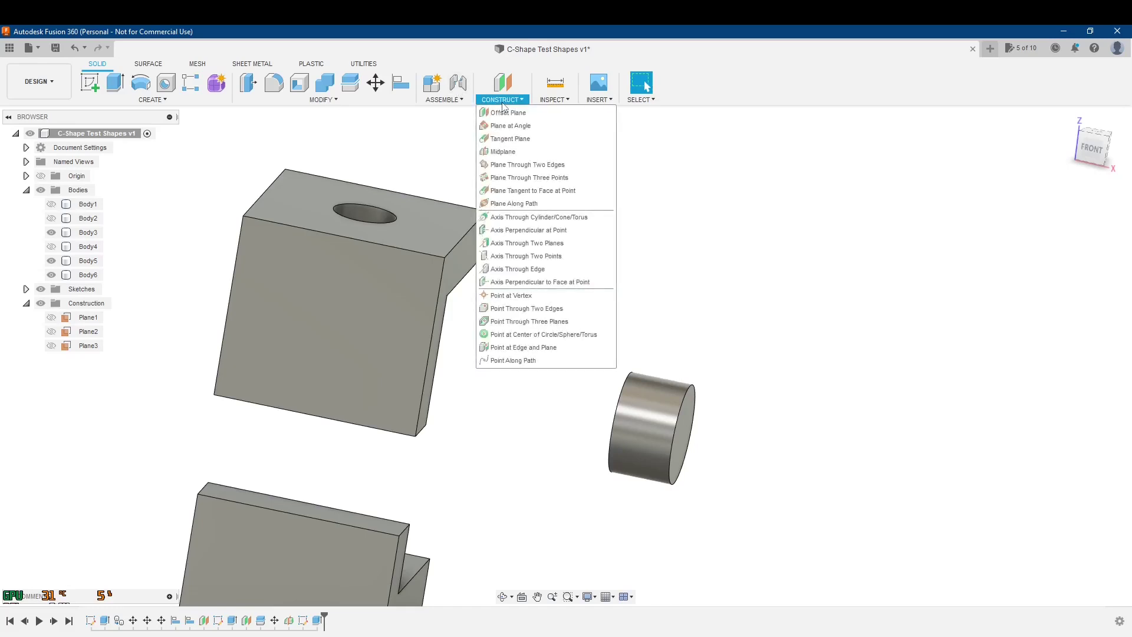
left_click(532, 146)
middle_click_drag(534, 154, 678, 248, "shift")
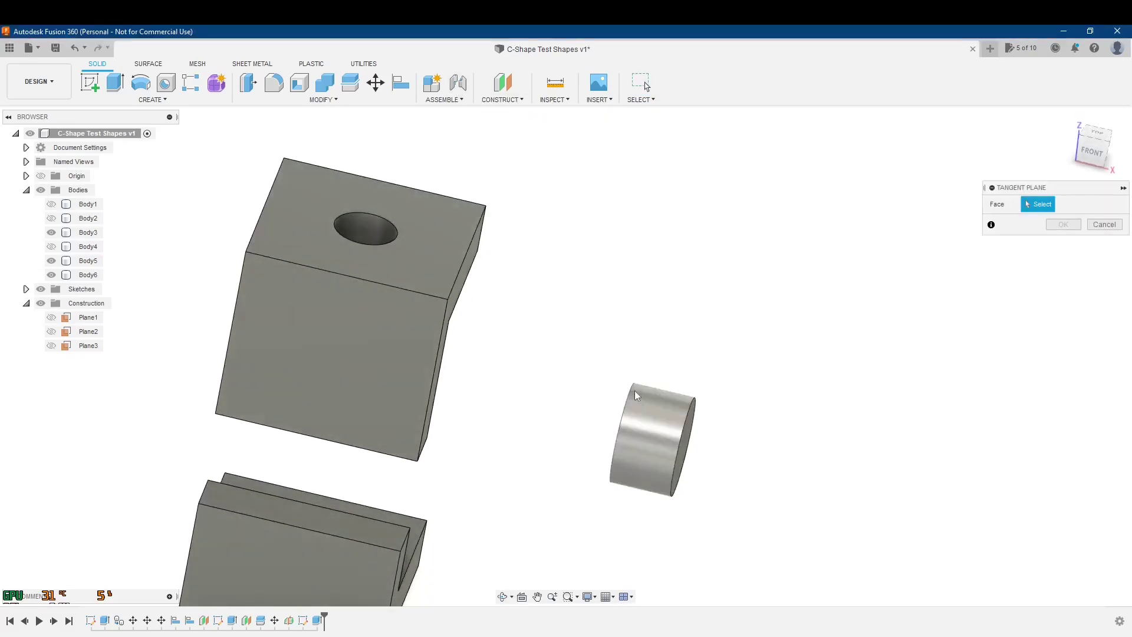
left_click(654, 426)
middle_click_drag(706, 386, 802, 345, "shift")
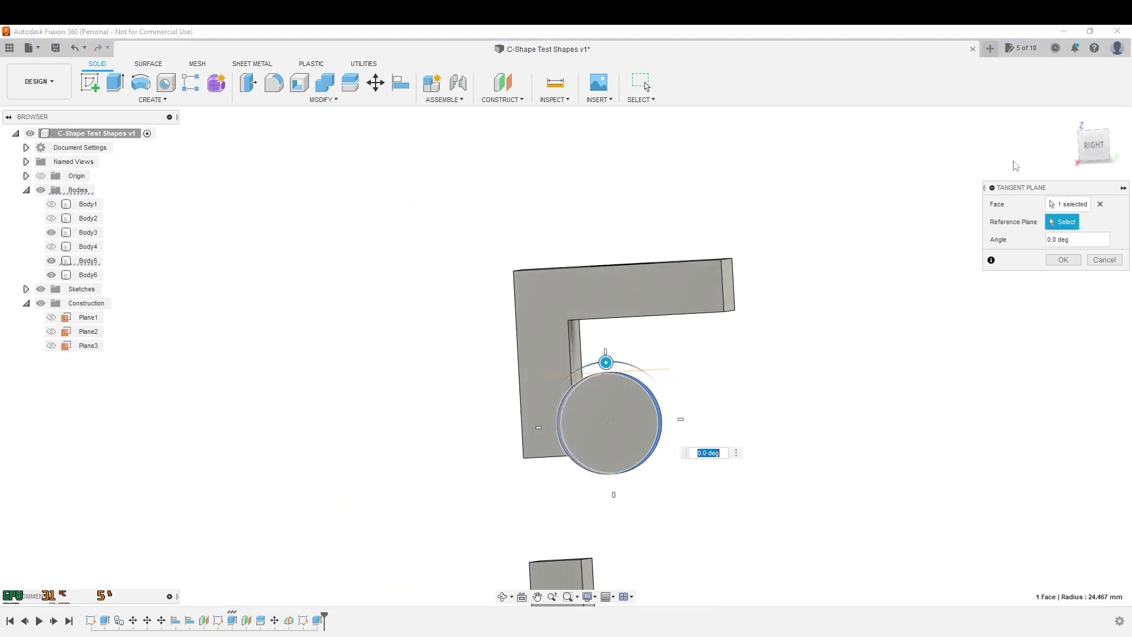
left_click(1101, 148)
middle_click_drag(734, 366, 682, 413, "shift")
middle_click_drag(791, 422, 782, 339)
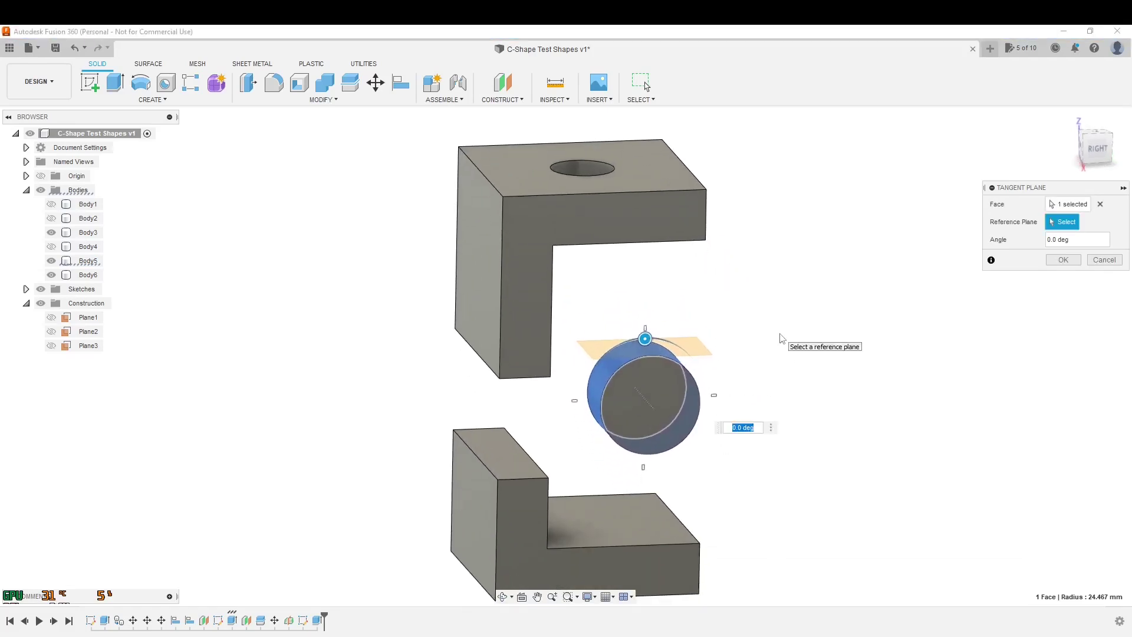
left_click_drag(645, 338, 653, 378)
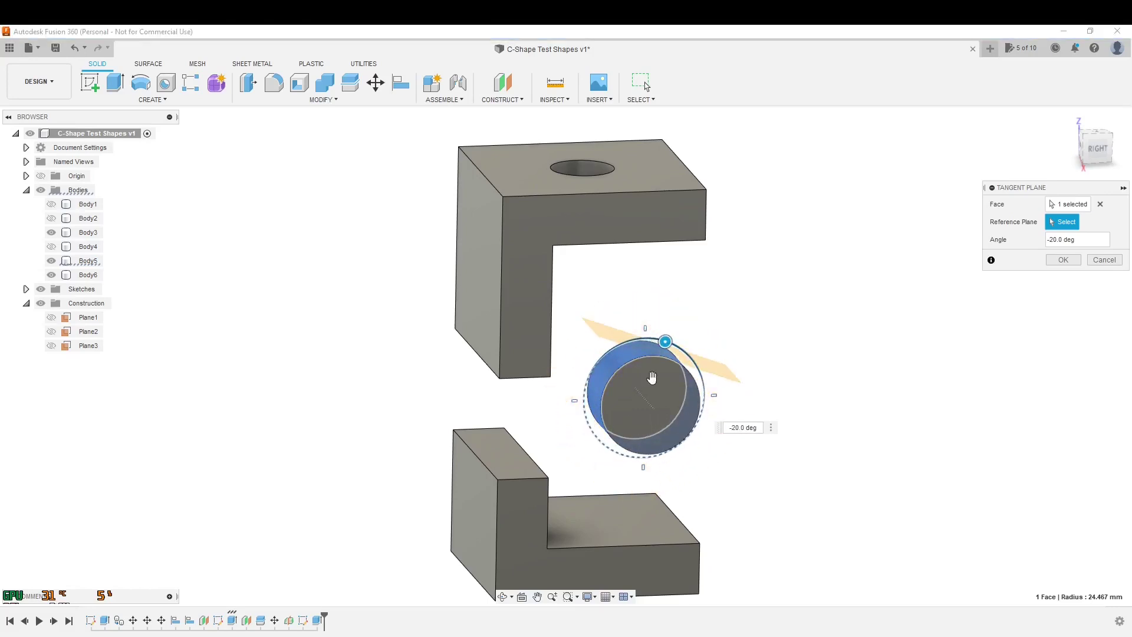
left_click(1101, 260)
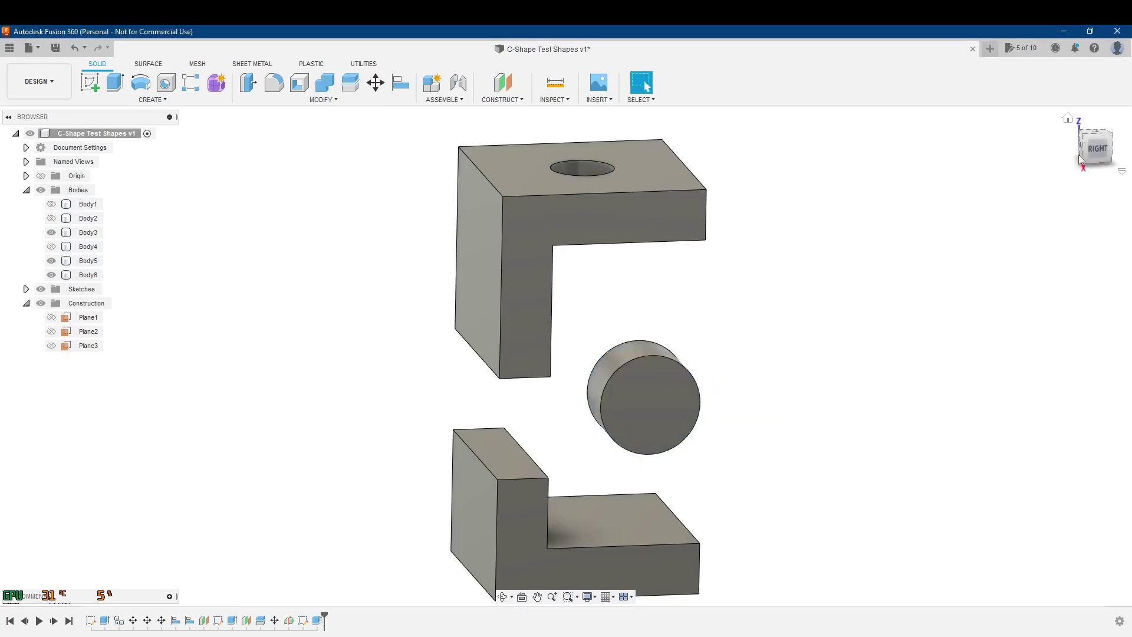
left_click_drag(1081, 160, 1088, 149)
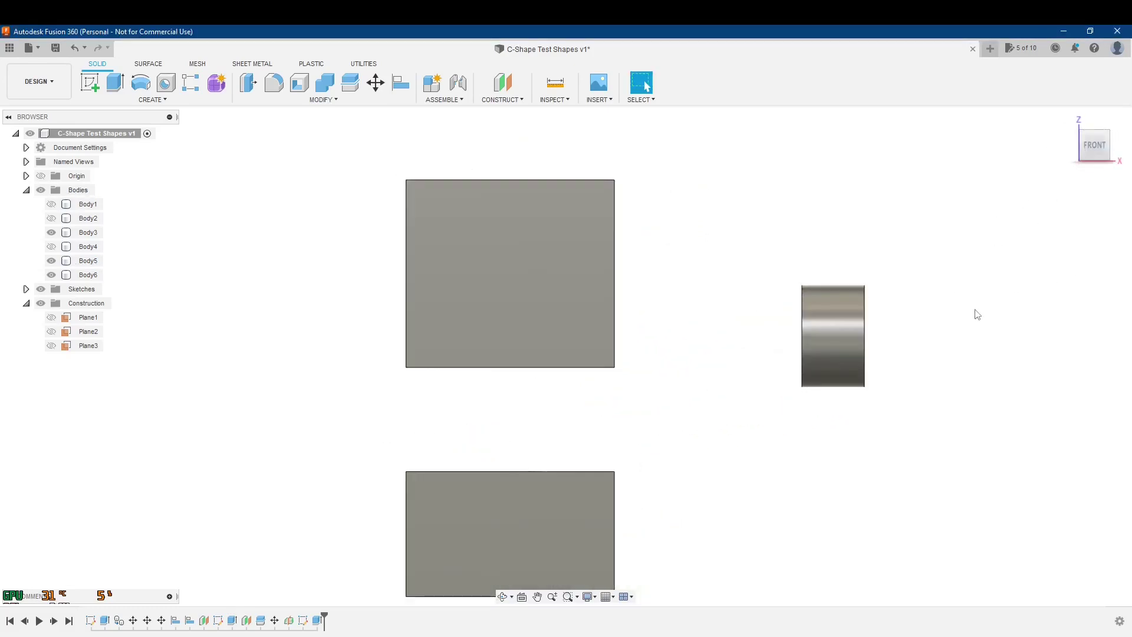
Step: Start a second tangent plane on the cylinder face, cancel it, and view from below
left_click(509, 101)
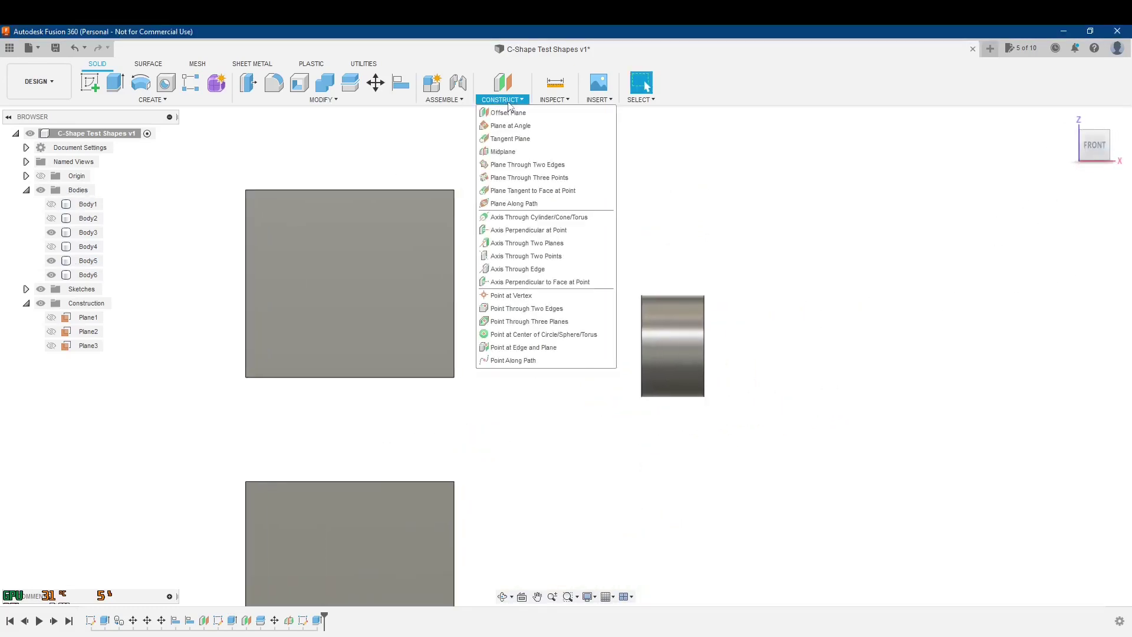
left_click(519, 135)
left_click(685, 344)
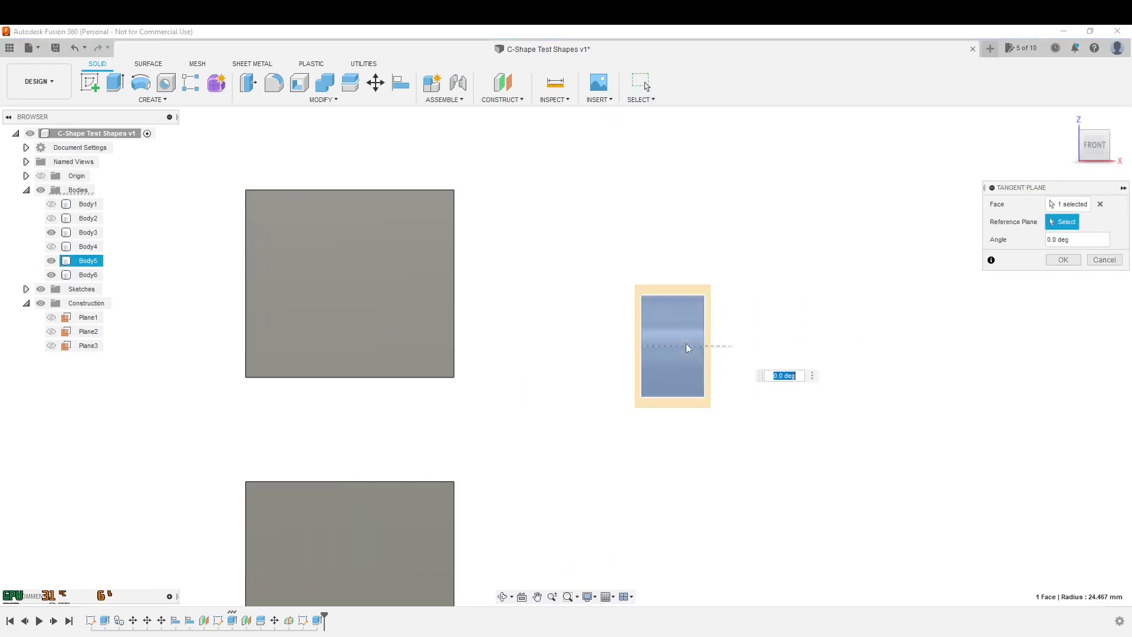
mouse_move(844, 321)
middle_mouse_down("shift")
mouse_move(748, 319)
mouse_move(826, 314)
middle_mouse_up("shift")
left_click(1101, 262)
middle_click_drag(731, 387, 1073, 154, "shift")
left_click(1107, 152)
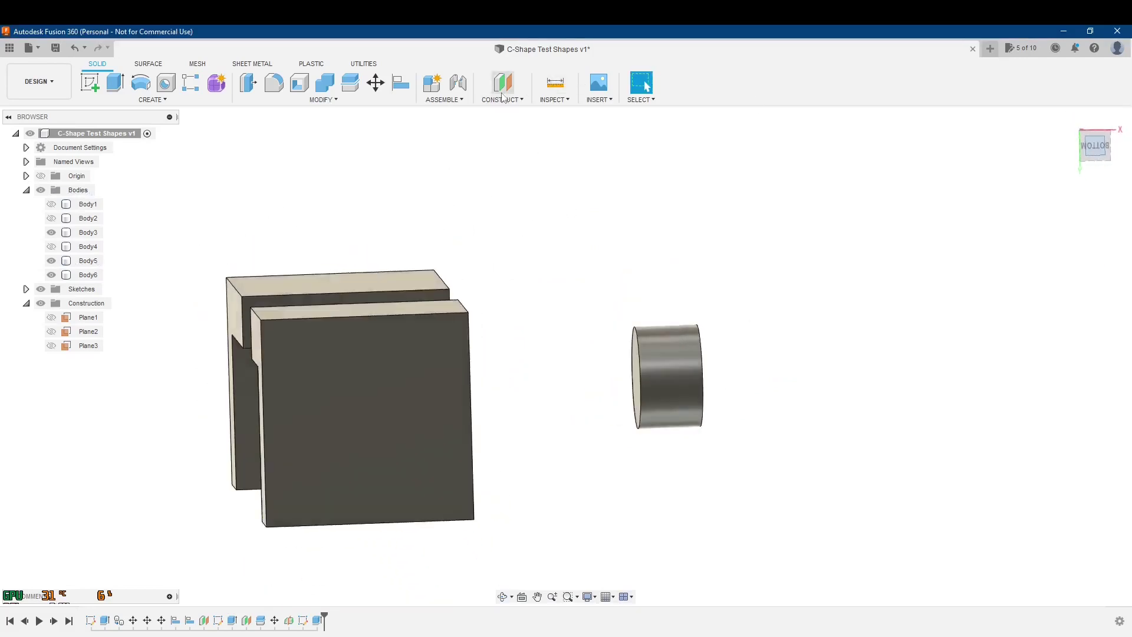
Step: Create tangent plane Plane4 on the cylinder's curved side, rotated -90 degrees upright
left_click(503, 100)
left_click(544, 133)
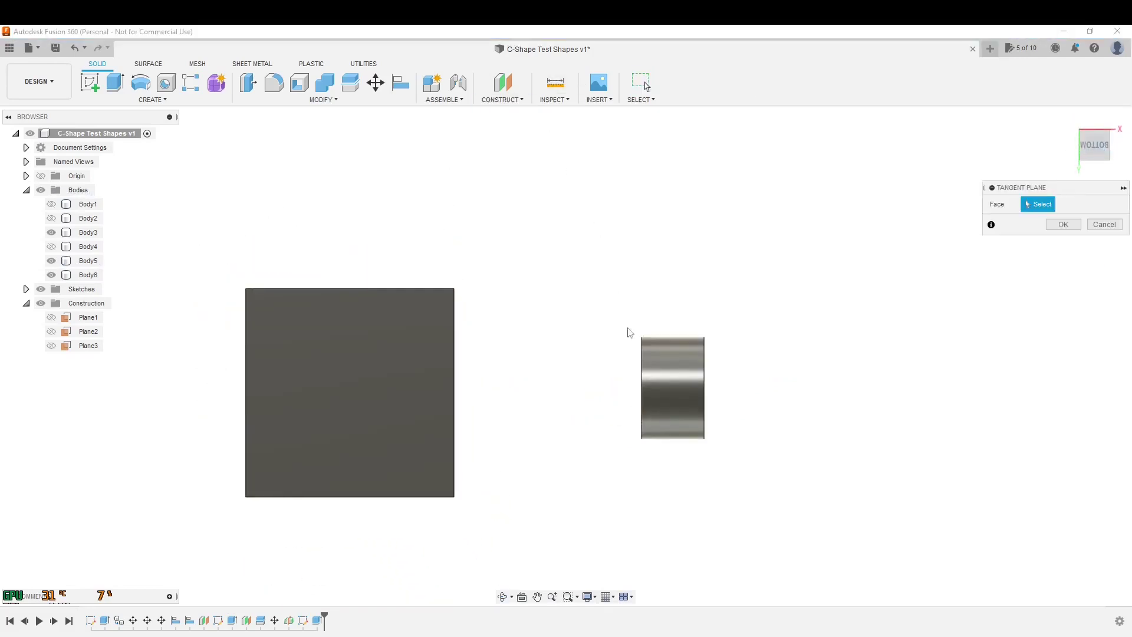
left_click(672, 381)
middle_click_drag(743, 236, 667, 322, "shift")
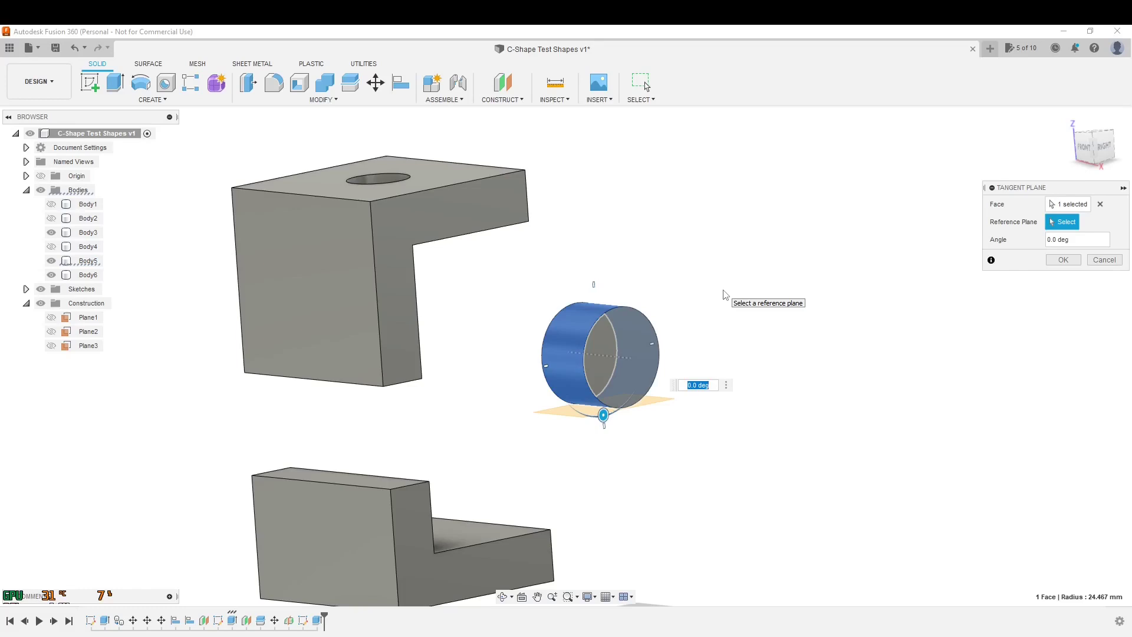
middle_click_drag(801, 283, 873, 278, "shift")
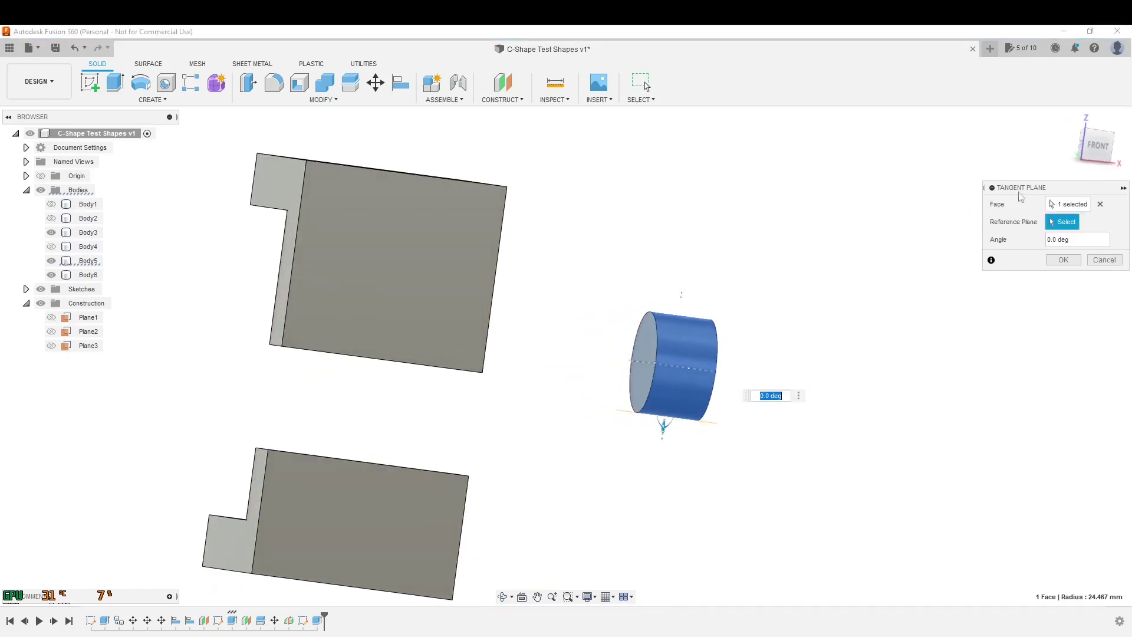
left_click(1106, 152)
middle_click_drag(847, 320, 771, 328, "shift")
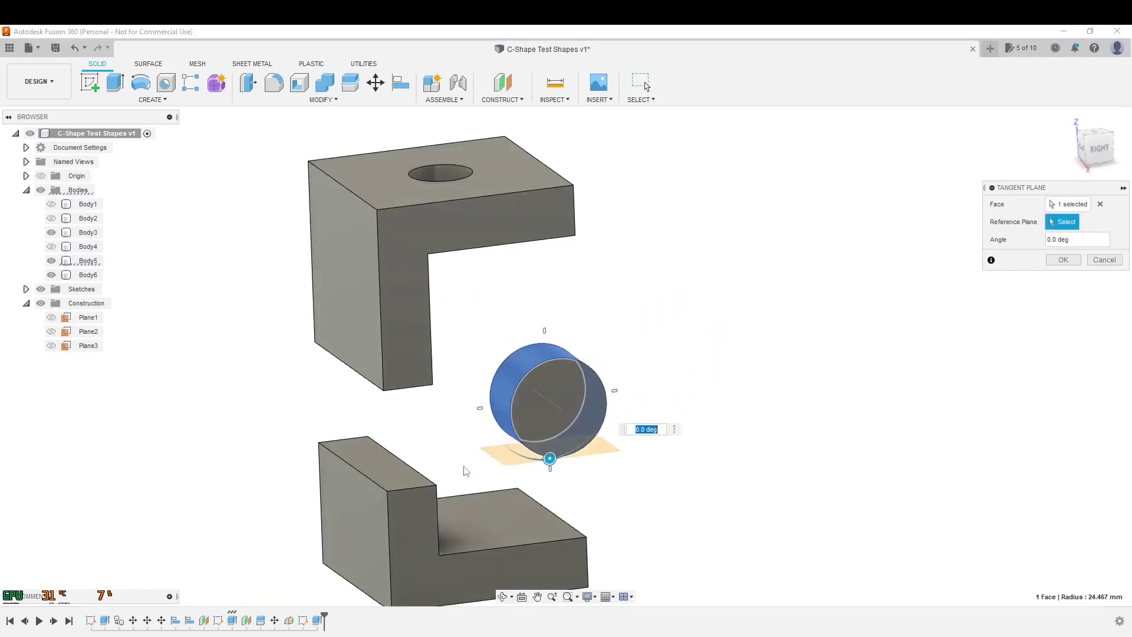
left_click_drag(549, 459, 484, 409)
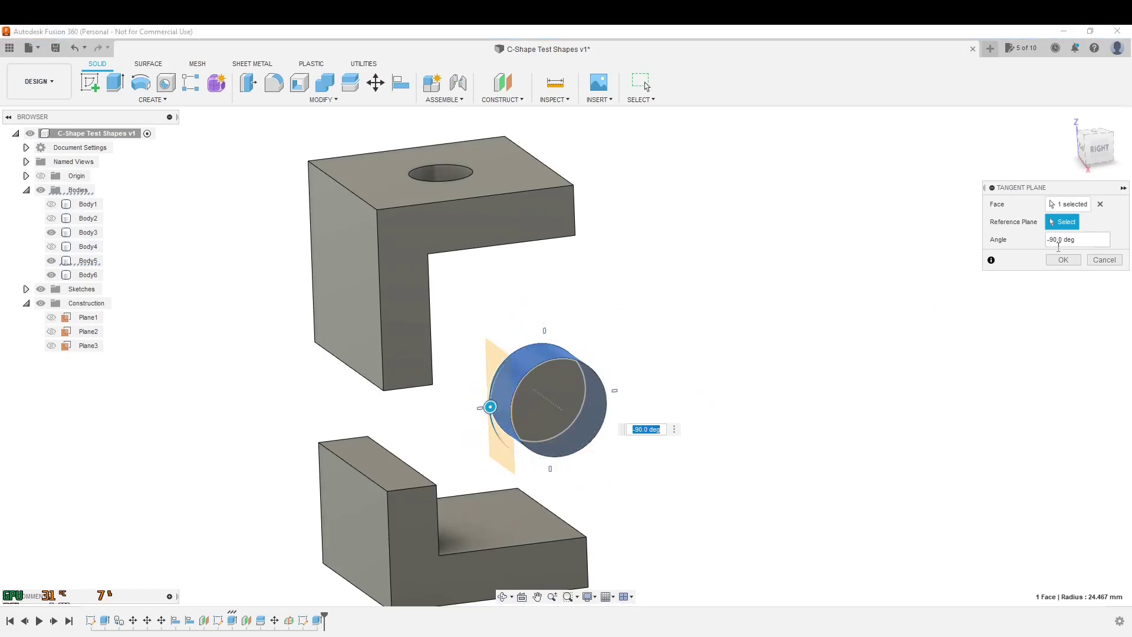
left_click(1064, 259)
middle_click_drag(488, 404, 767, 377, "shift")
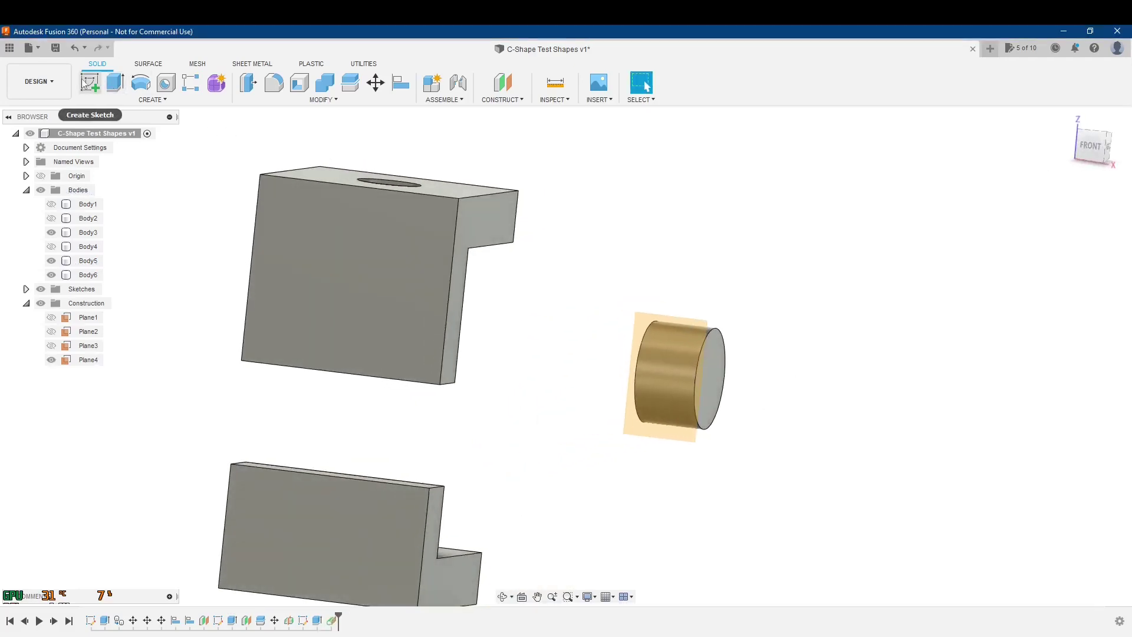
Step: Sketch a circle centred on the origin on tangent plane Plane4
left_click(88, 87)
left_click(638, 322)
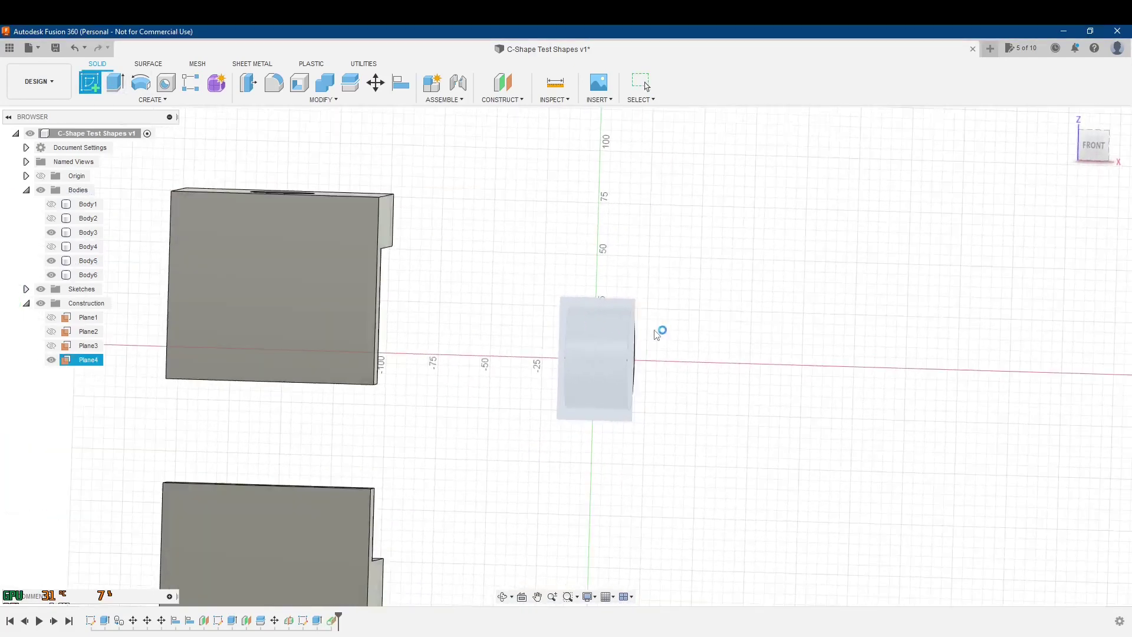
scroll(588, 363, "up", 2)
left_click(150, 89)
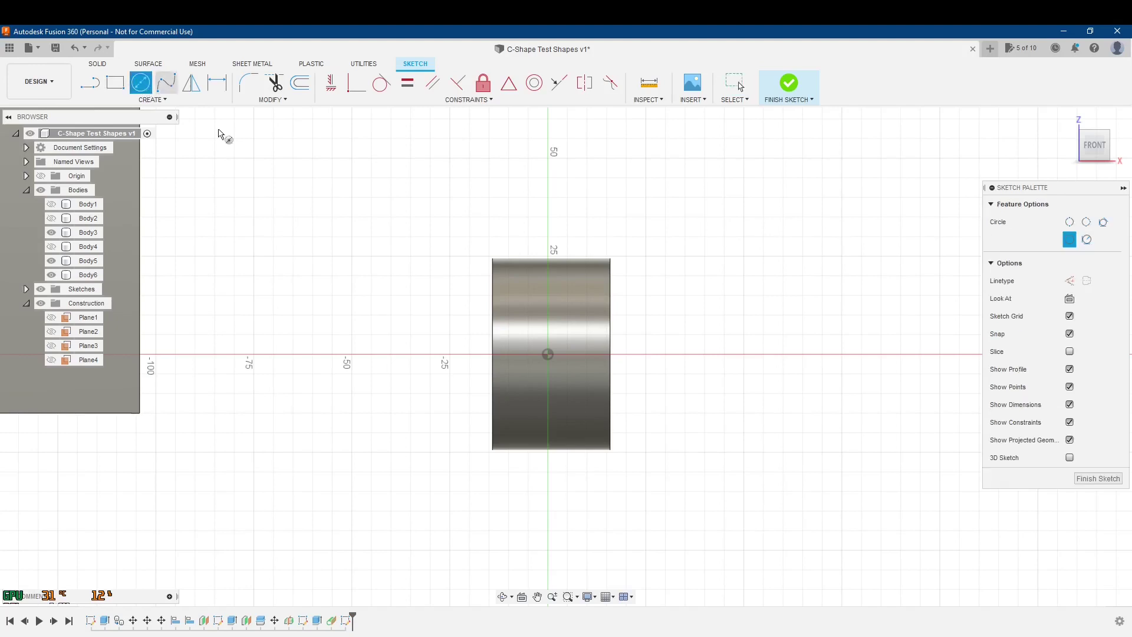
left_click(548, 354)
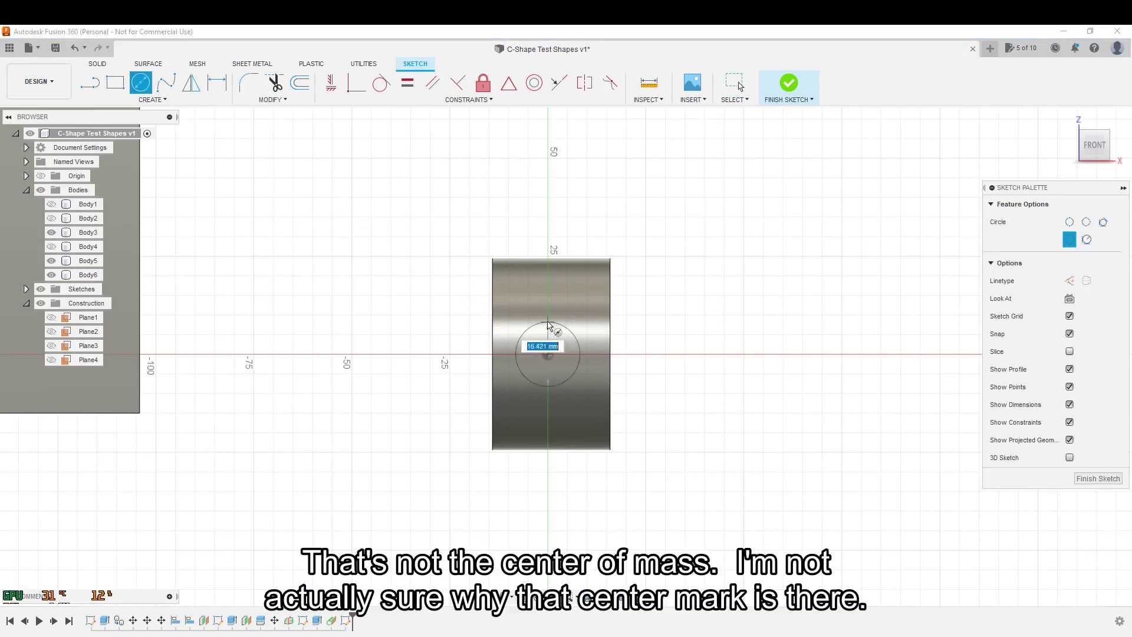
left_click(1099, 478)
Step: Extrude the circle as a cut into the cylinder's curved side
left_click(116, 83)
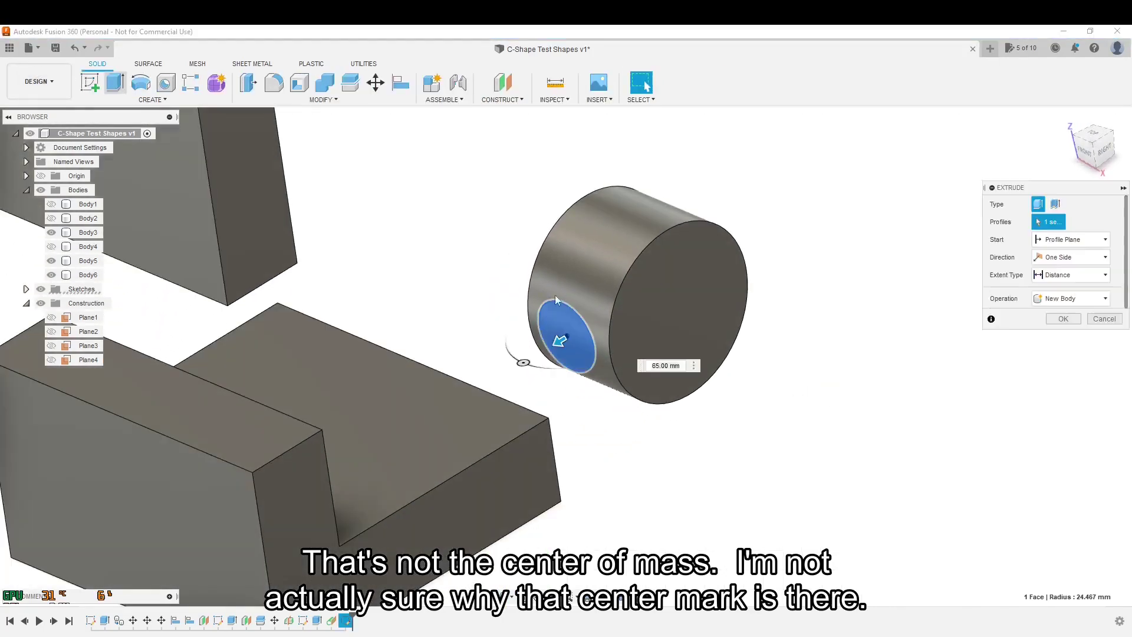
left_click(1056, 372)
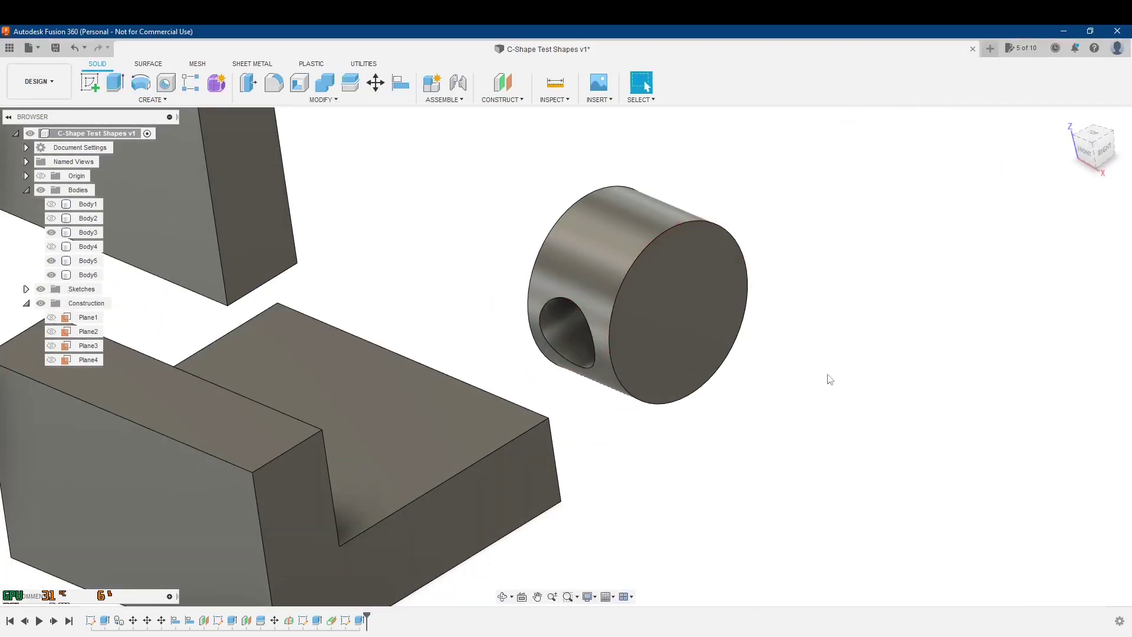
middle_click_drag(827, 379, 847, 445, "shift")
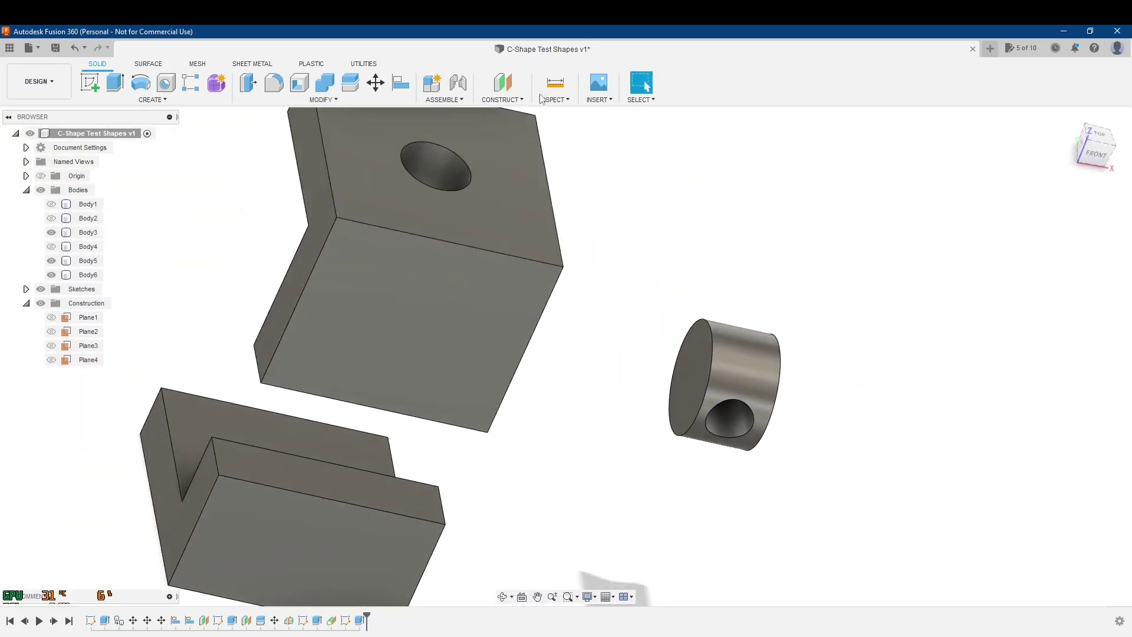
Step: Start a midplane and pick the cylinder's two opposite end faces
left_click(514, 100)
left_click(507, 150)
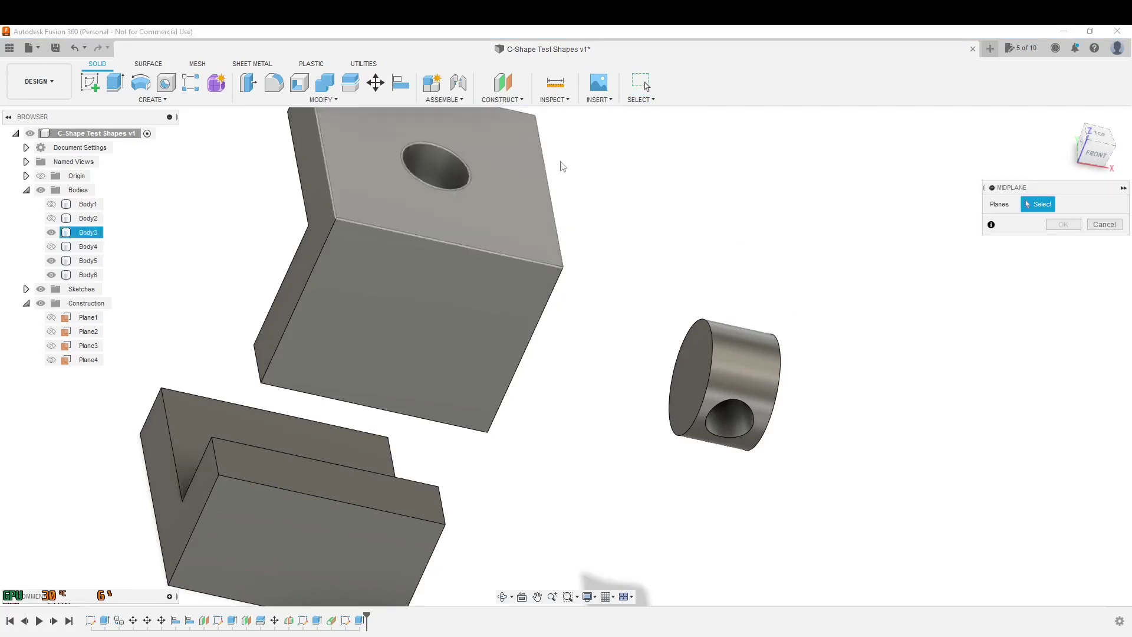
middle_click_drag(558, 167, 789, 249, "shift")
left_click(689, 354)
middle_click_drag(849, 349, 796, 373, "shift")
left_click(796, 373)
Step: Check the midplane preview from front and angled views, then accept Plane5
middle_click_drag(852, 275, 890, 235, "shift")
middle_click_drag(792, 334, 829, 367, "shift")
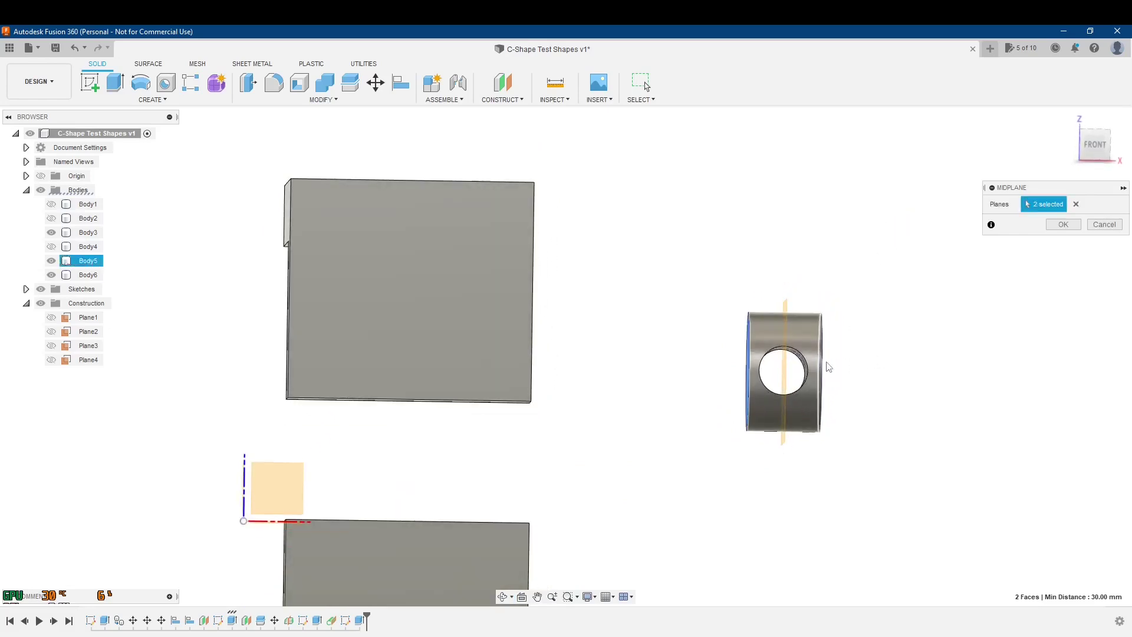
left_click(1102, 145)
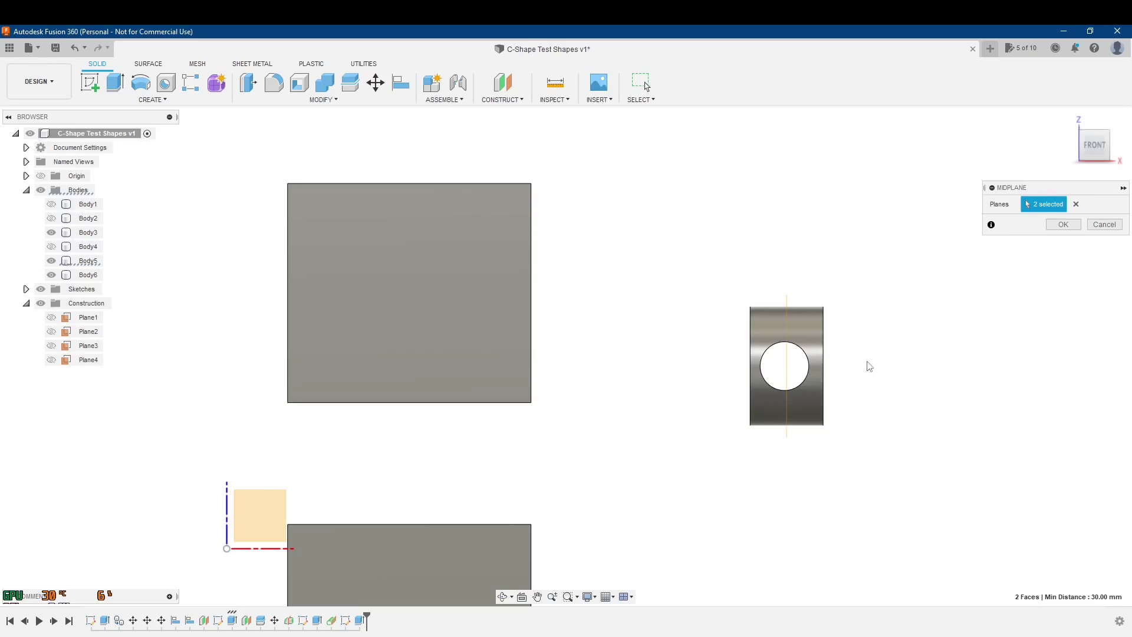
middle_click_drag(869, 366, 806, 322, "shift")
middle_click_drag(927, 312, 865, 345, "shift")
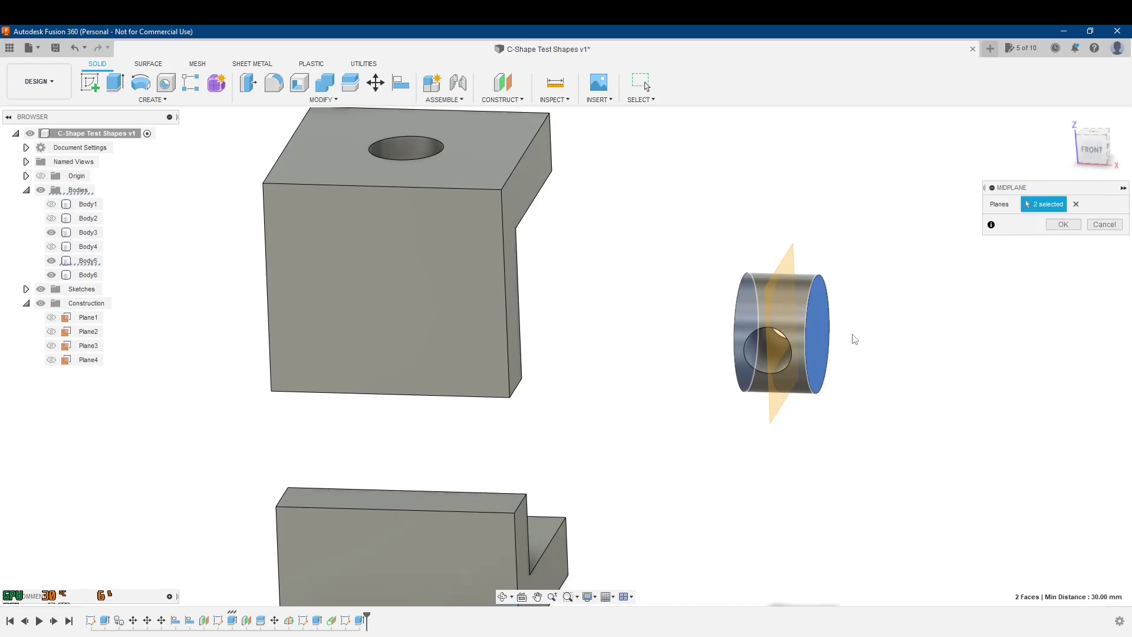
left_click(1075, 231)
middle_click_drag(1038, 277, 1013, 295, "shift")
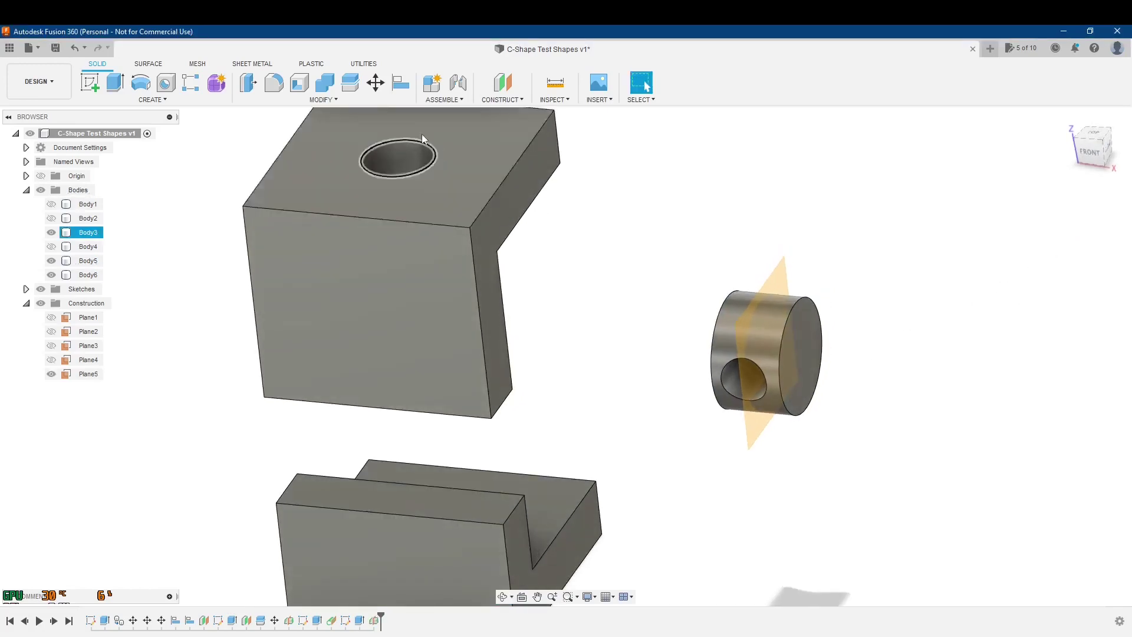
Step: Split Body the cylinder, using Plane5 as the splitting tool
left_click(350, 82)
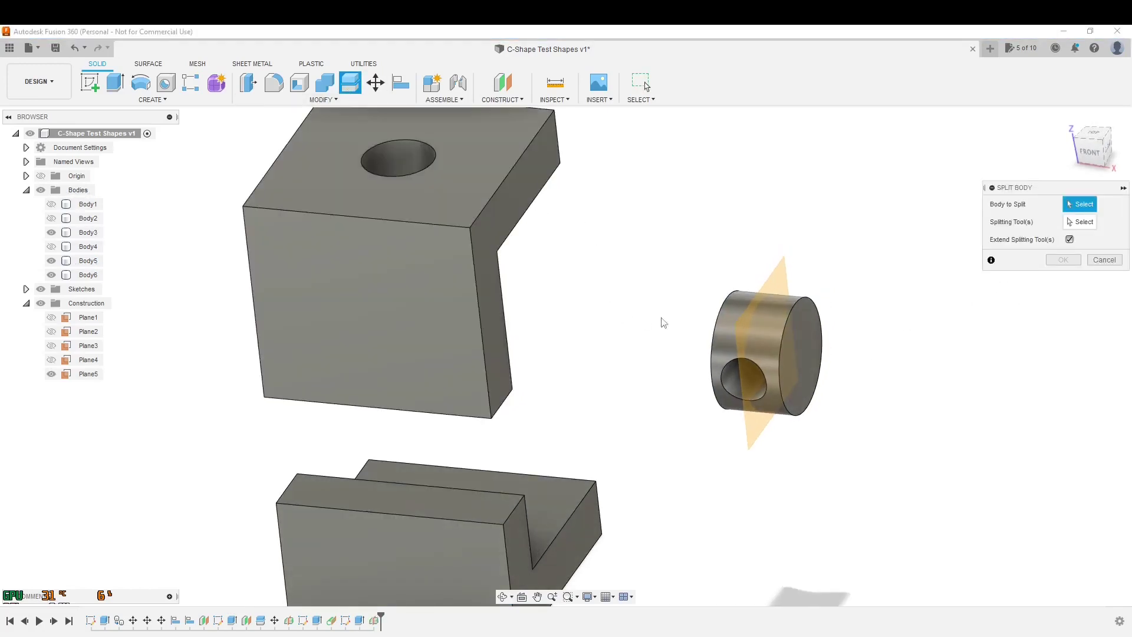
middle_click_drag(672, 303, 735, 321, "shift")
left_click(761, 326)
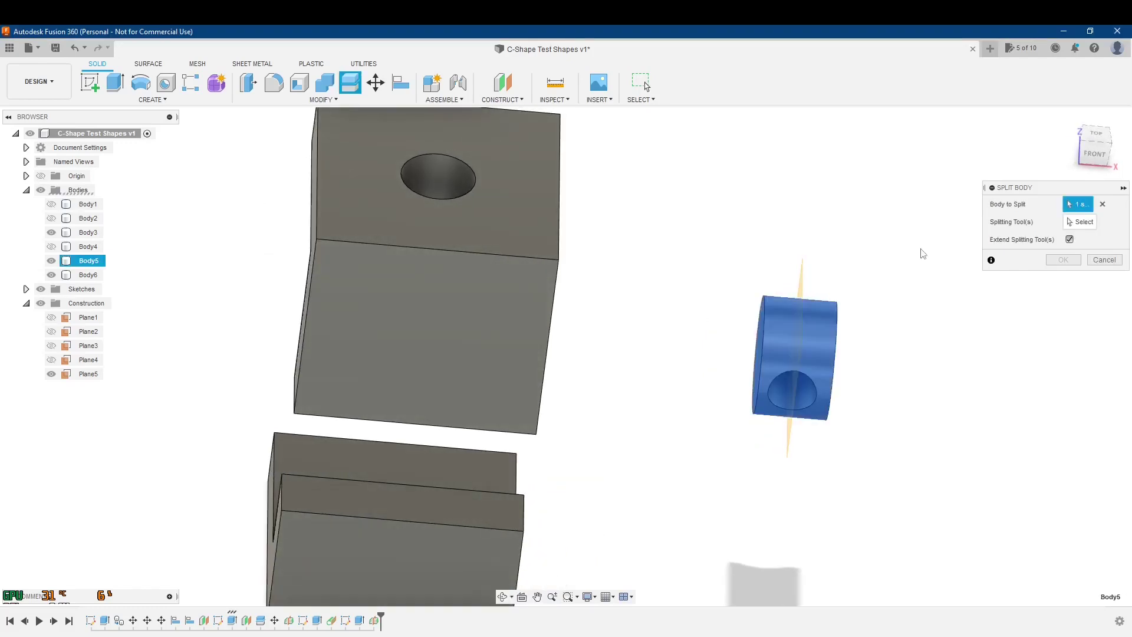
middle_click_drag(950, 277, 796, 262, "shift")
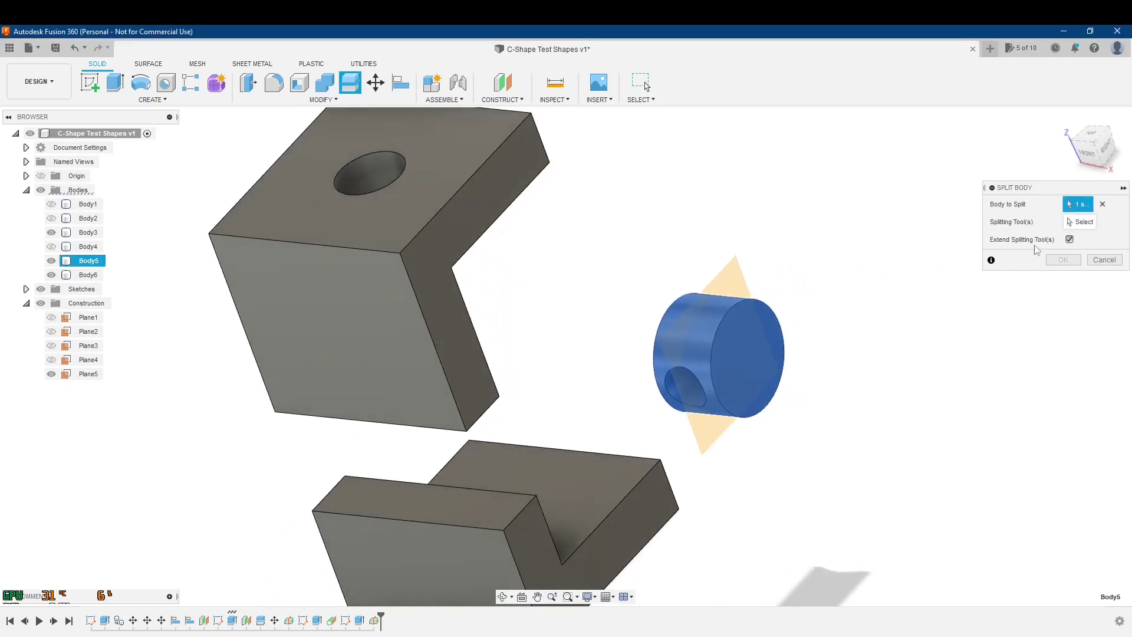
left_click(737, 276)
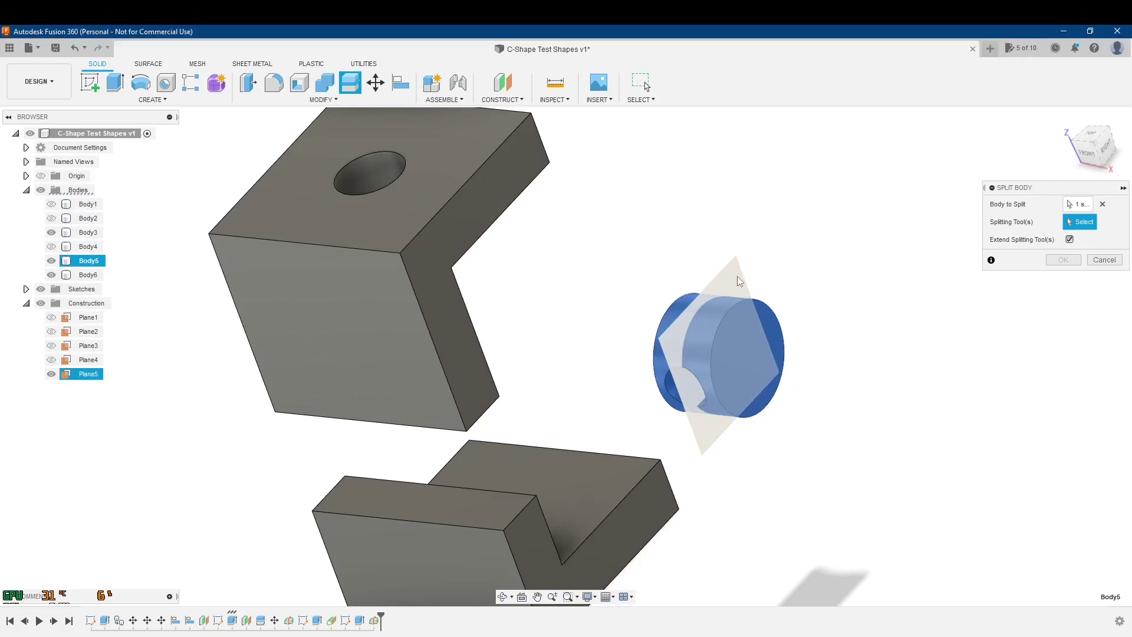
middle_click_drag(858, 277, 831, 276, "shift")
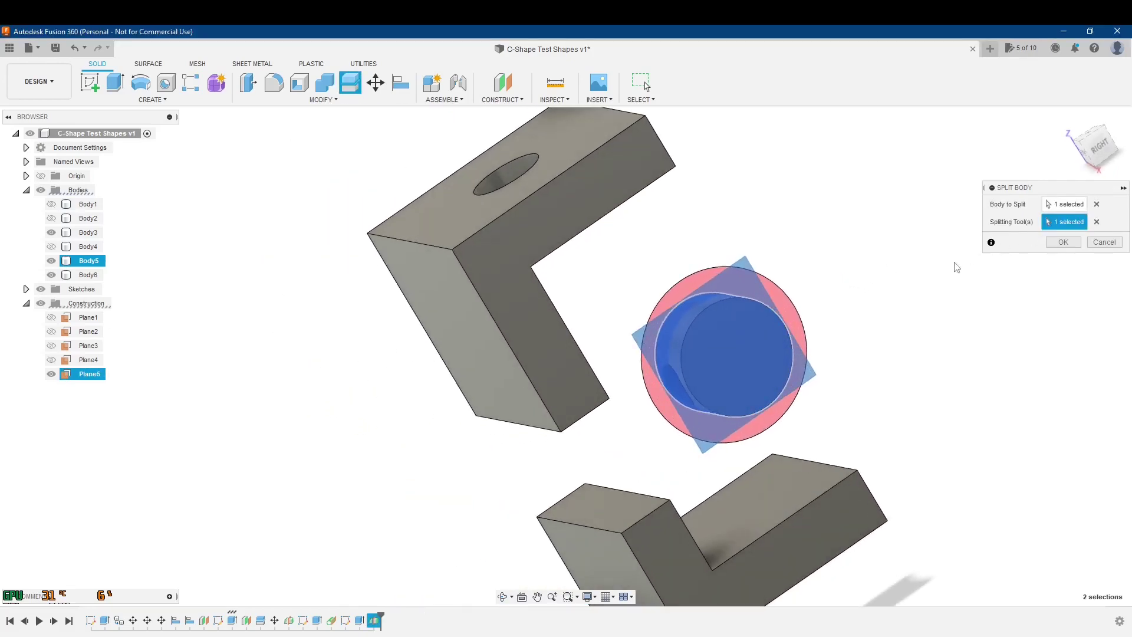
middle_click_drag(949, 283, 992, 277, "shift")
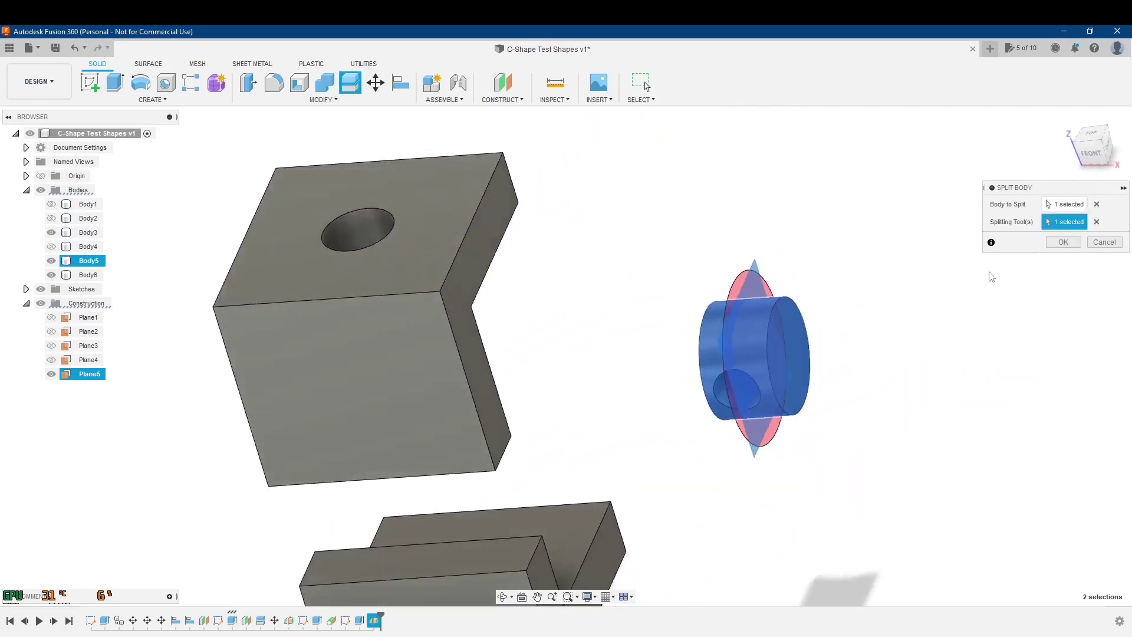
left_click(1064, 242)
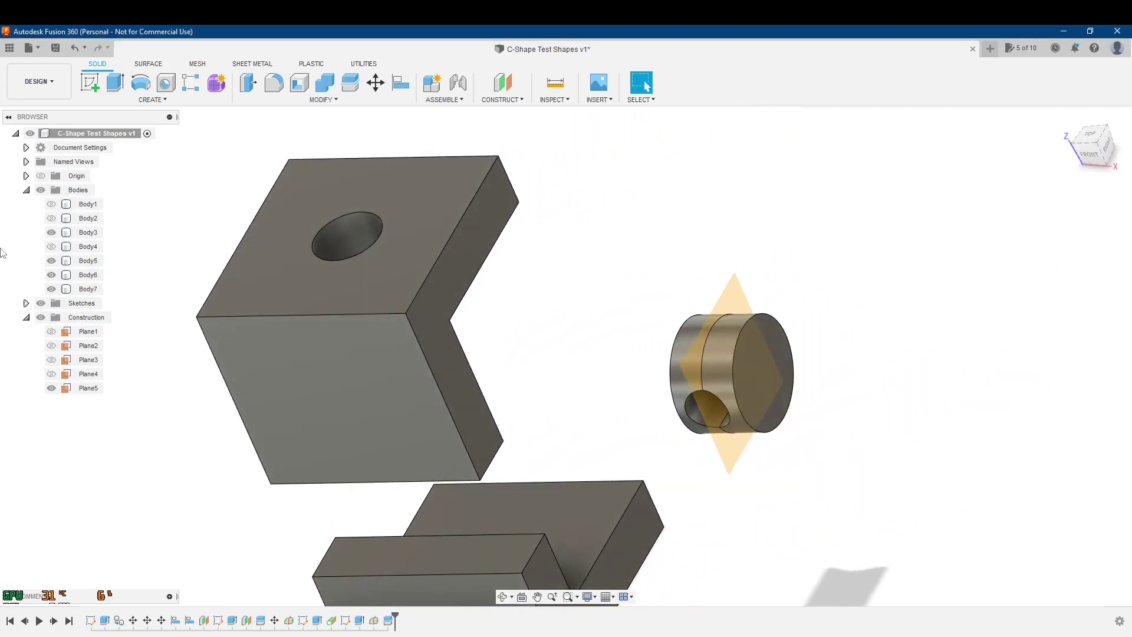
Step: Move cylinder half Body5 60 mm along X with Move/Copy
left_click(86, 289)
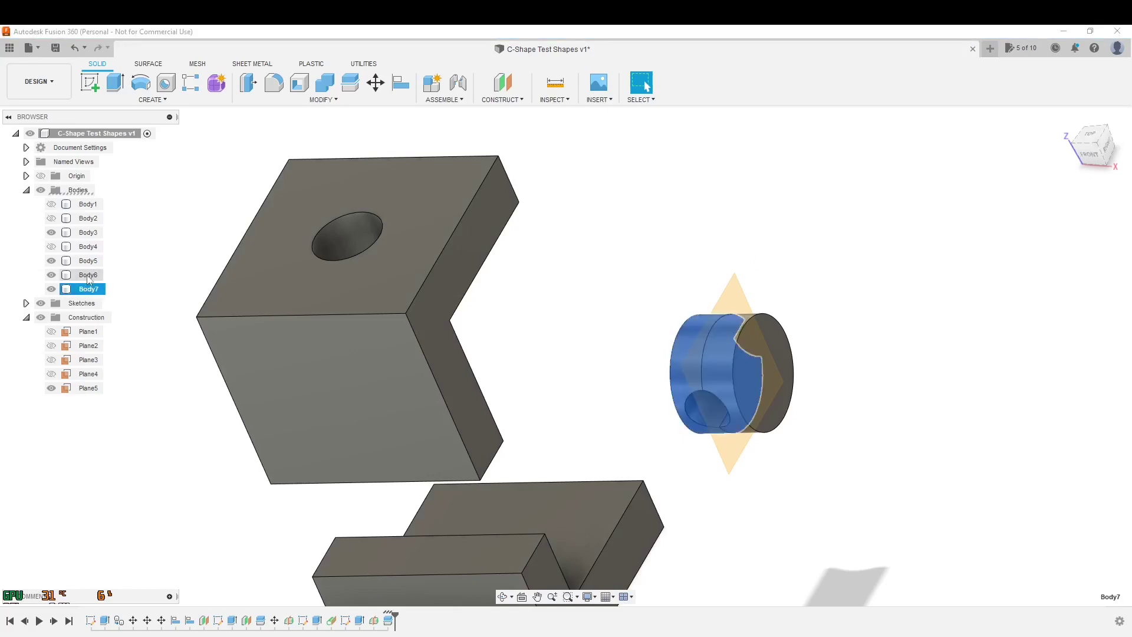
right_click(85, 287)
left_click(92, 261)
right_click(92, 263)
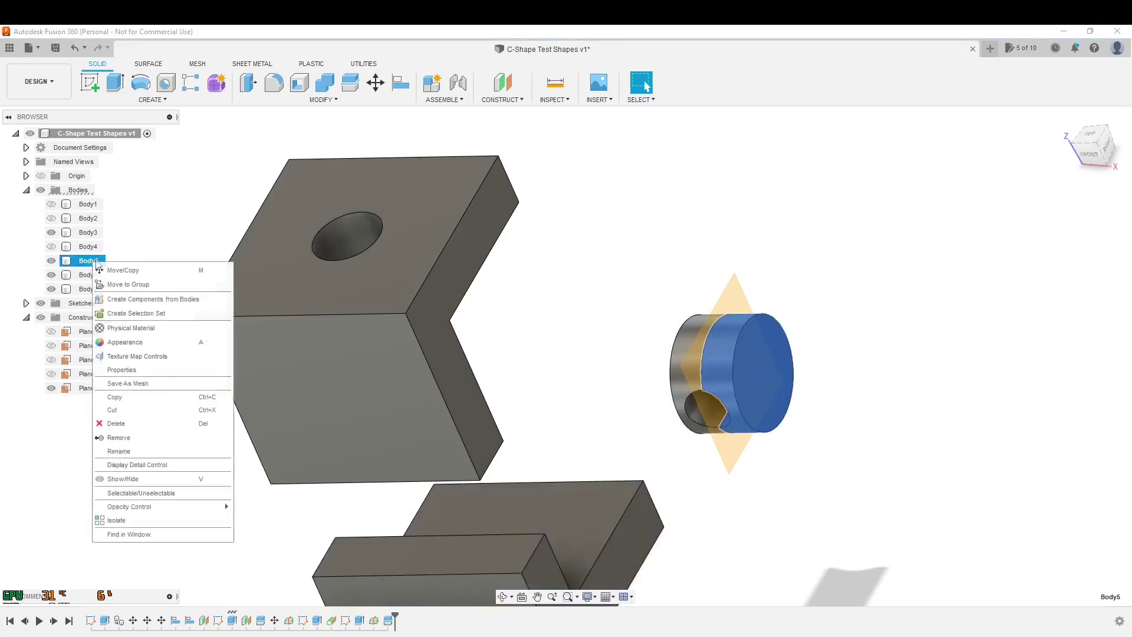
left_click(113, 267)
left_click_drag(758, 457, 883, 454)
left_click(1063, 401)
mouse_move(994, 369)
middle_mouse_down("shift")
mouse_move(1056, 301)
mouse_move(966, 338)
mouse_move(983, 352)
middle_mouse_up("shift")
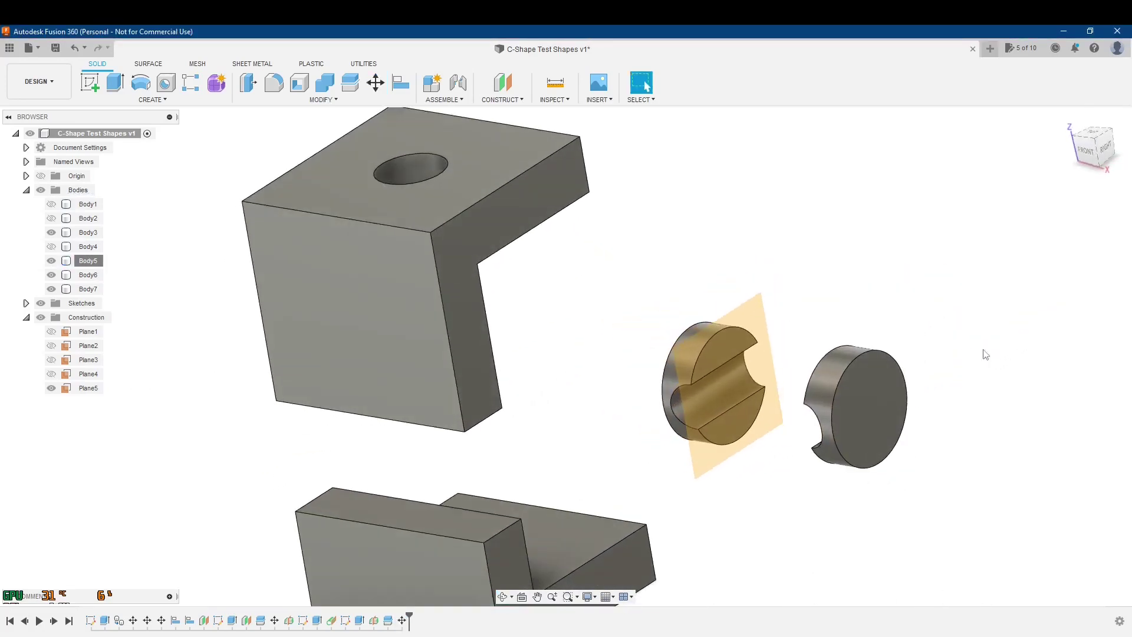
Step: Make Plane1 through Plane4 visible and return to the Home isometric view
left_click(51, 374)
left_click(52, 360)
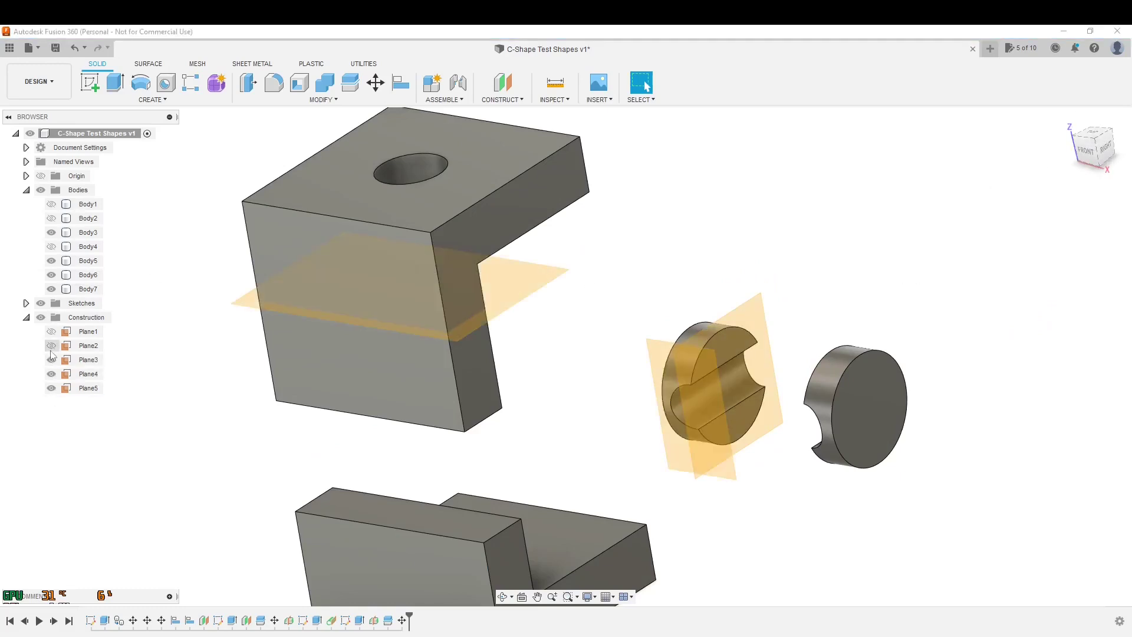
left_click(51, 345)
left_click(51, 331)
left_click(88, 232)
scroll(549, 324, "down", 3)
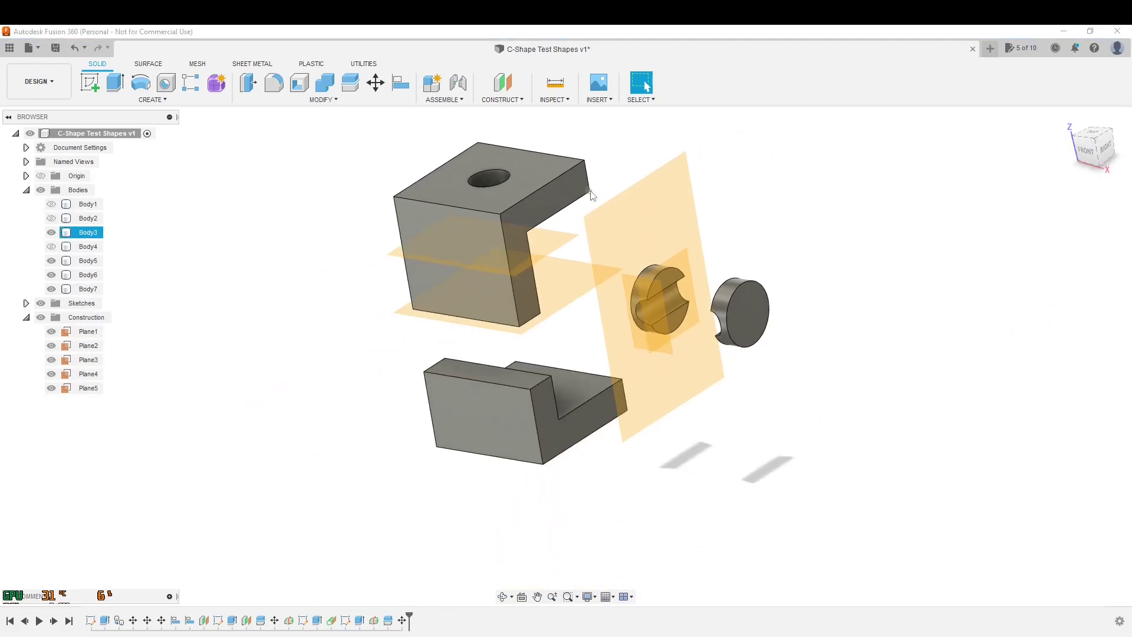
left_click(1068, 120)
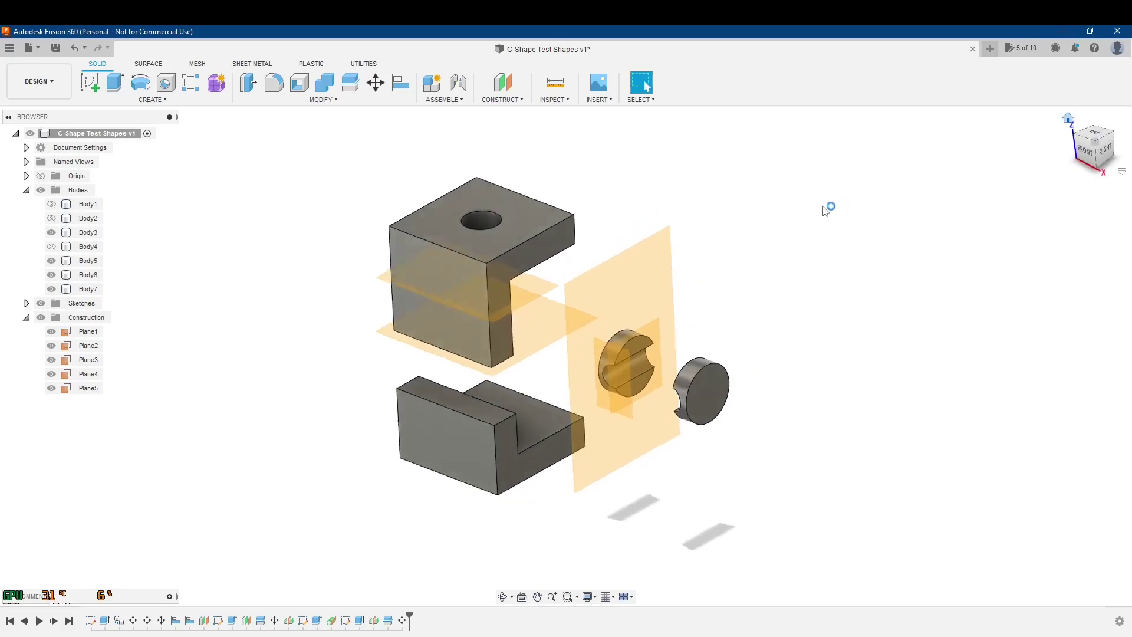